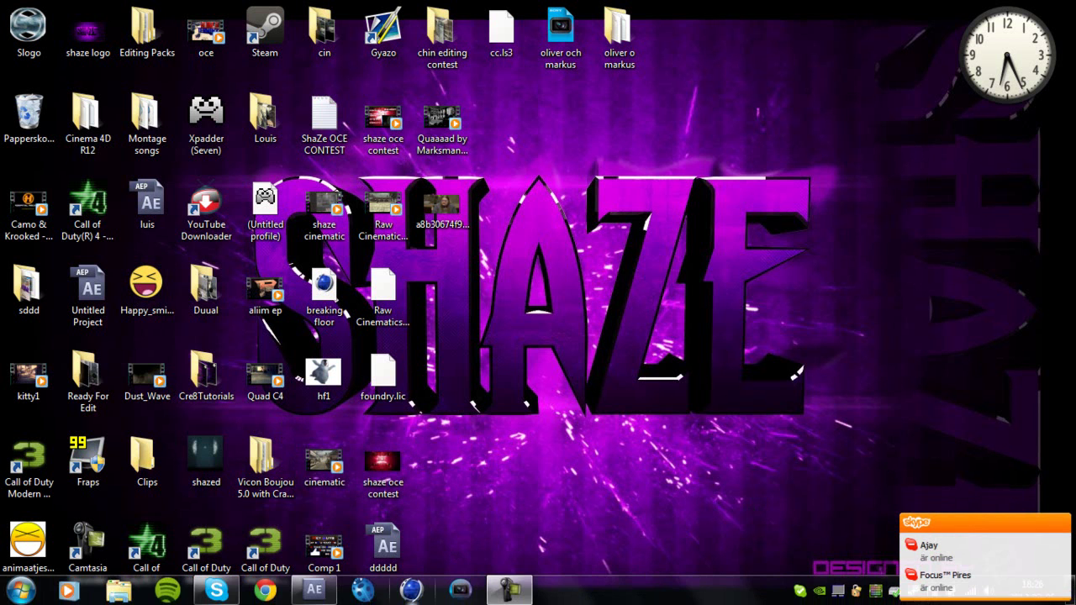
# Create the Underground _ Cinematic composition by dragging the corridor footage into the empty timeline
pyautogui.click(316, 588)
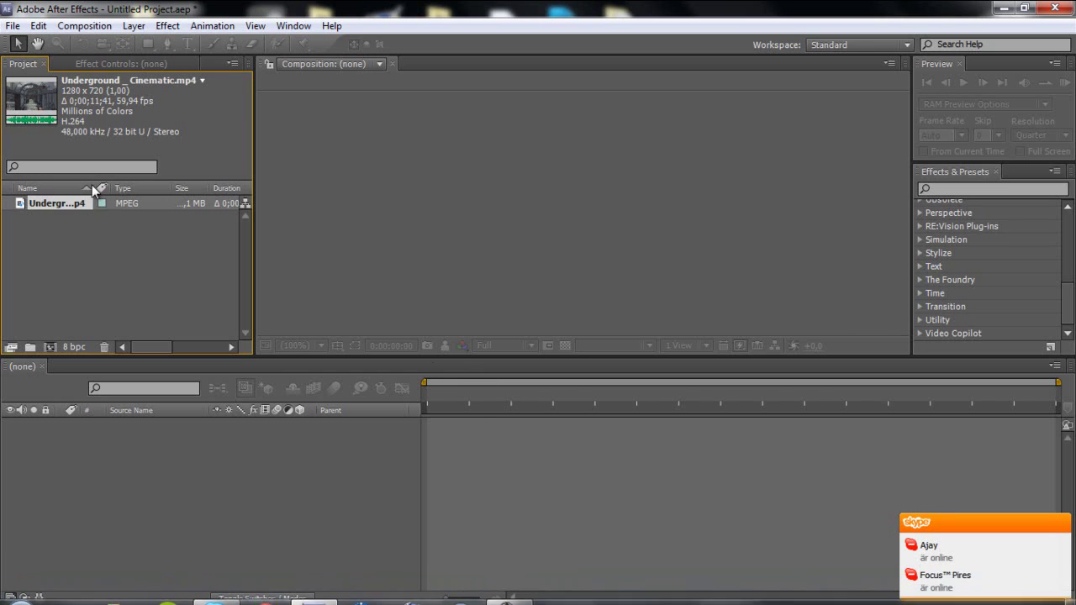
pyautogui.moveTo(47, 269); pyautogui.dragTo(45, 226)
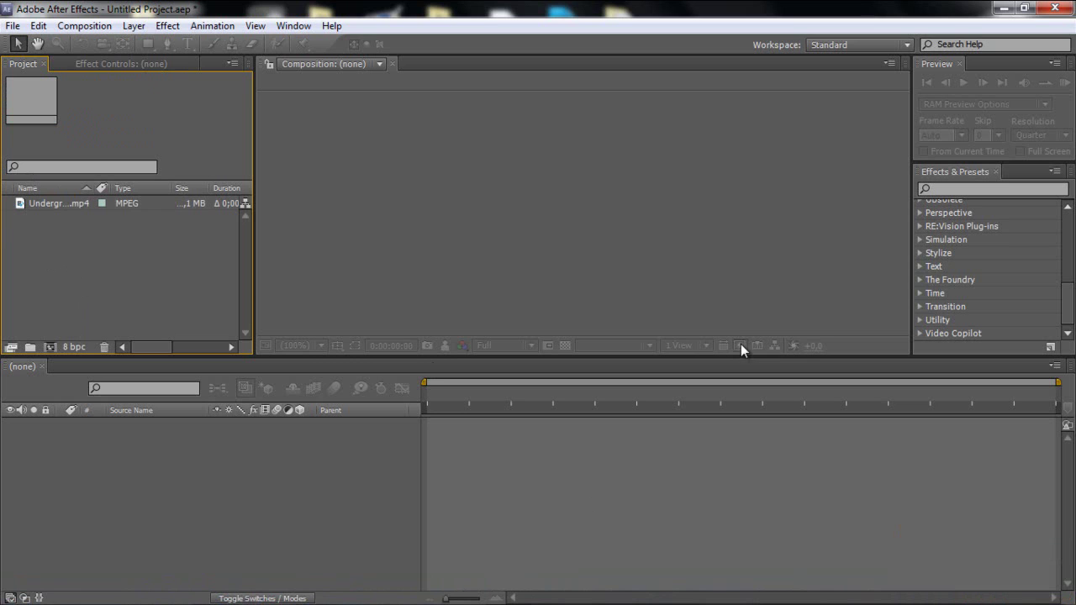
pyautogui.click(919, 280)
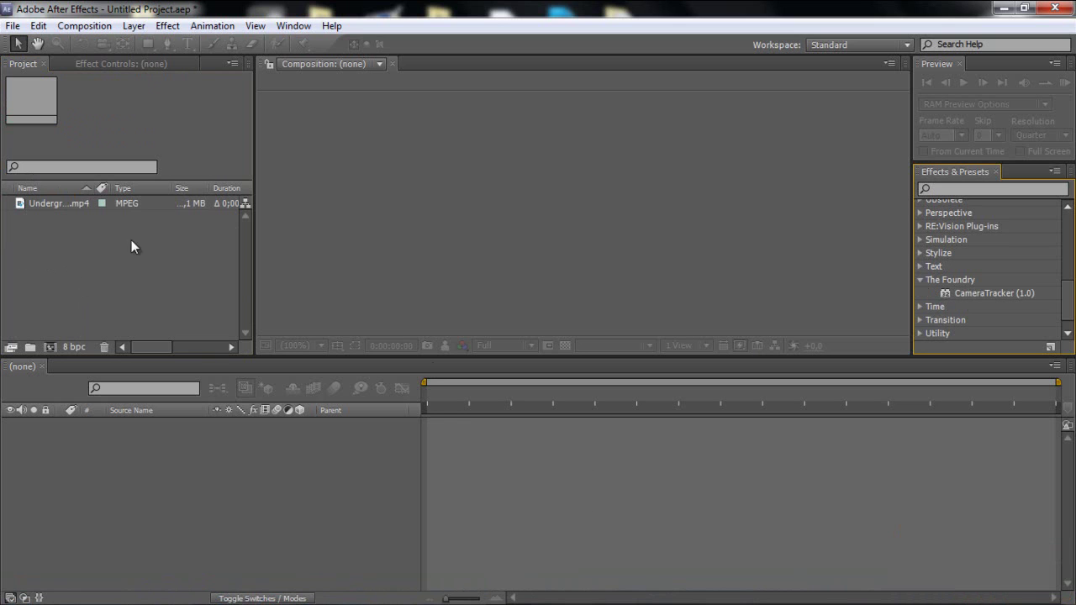
pyautogui.moveTo(69, 205); pyautogui.dragTo(307, 488)
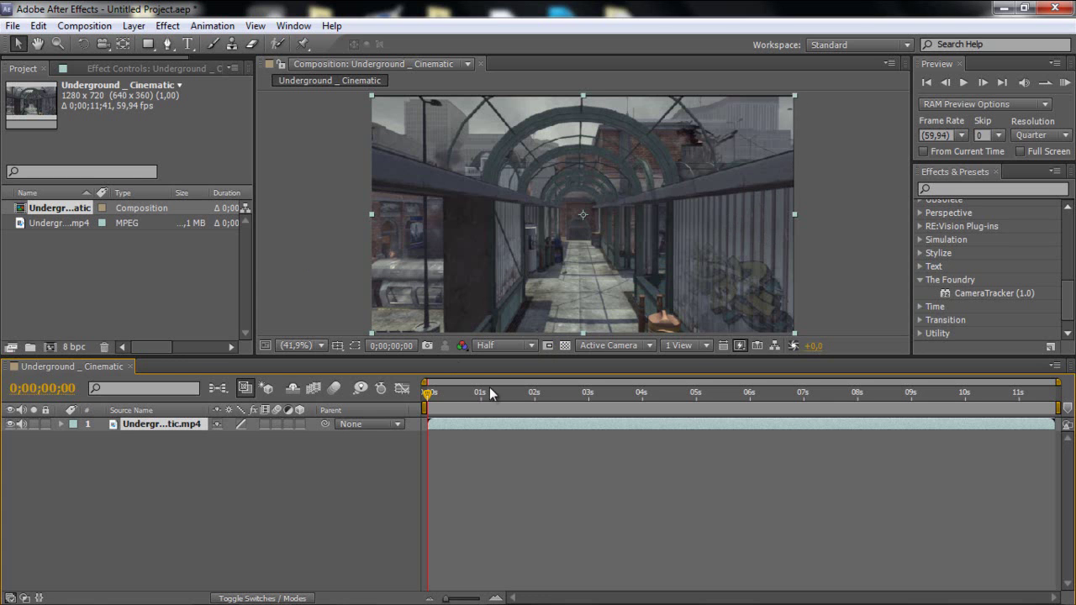
# Trim the composition to a 5-second work area (0;00;05;01) and return the playhead to 0
pyautogui.moveTo(490, 392); pyautogui.dragTo(677, 392)
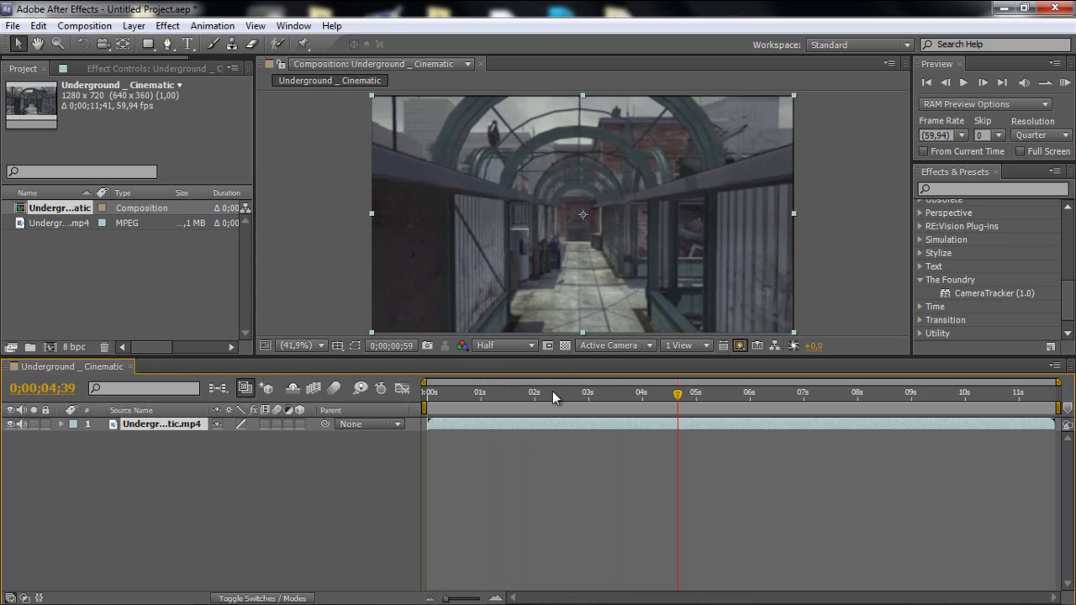
pyautogui.moveTo(552, 391); pyautogui.dragTo(696, 392)
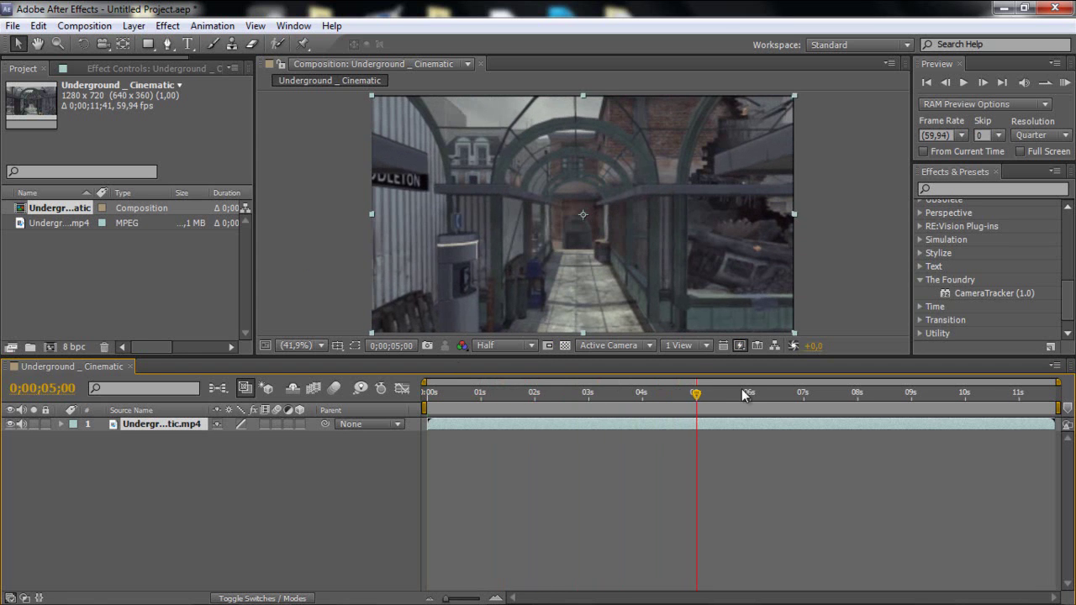
pyautogui.moveTo(1057, 408); pyautogui.dragTo(699, 407)
pyautogui.rightClick(688, 407)
pyautogui.click(749, 451)
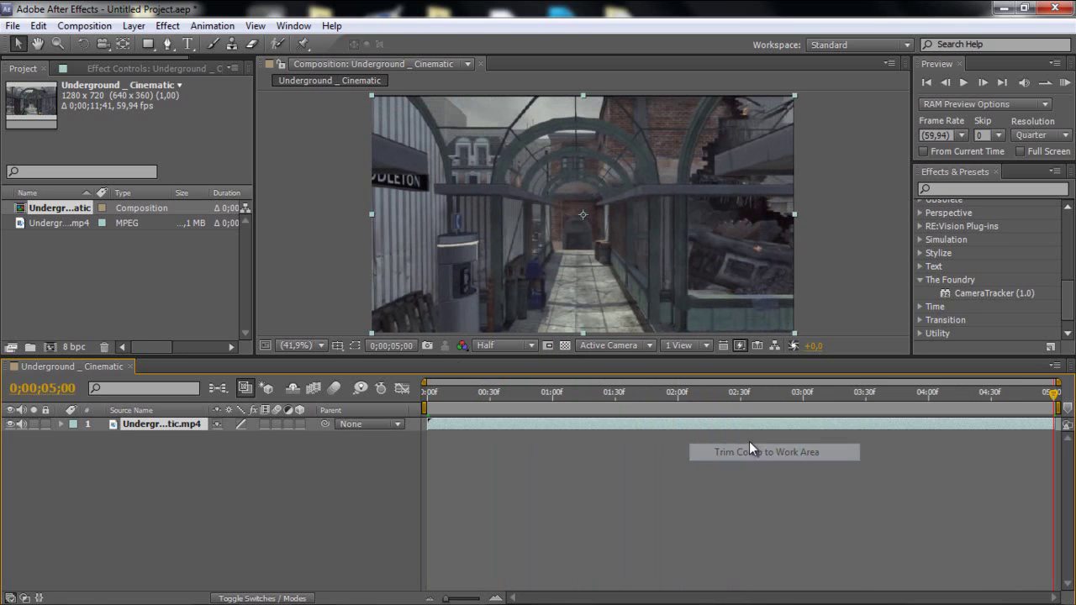
pyautogui.moveTo(629, 392); pyautogui.dragTo(387, 393)
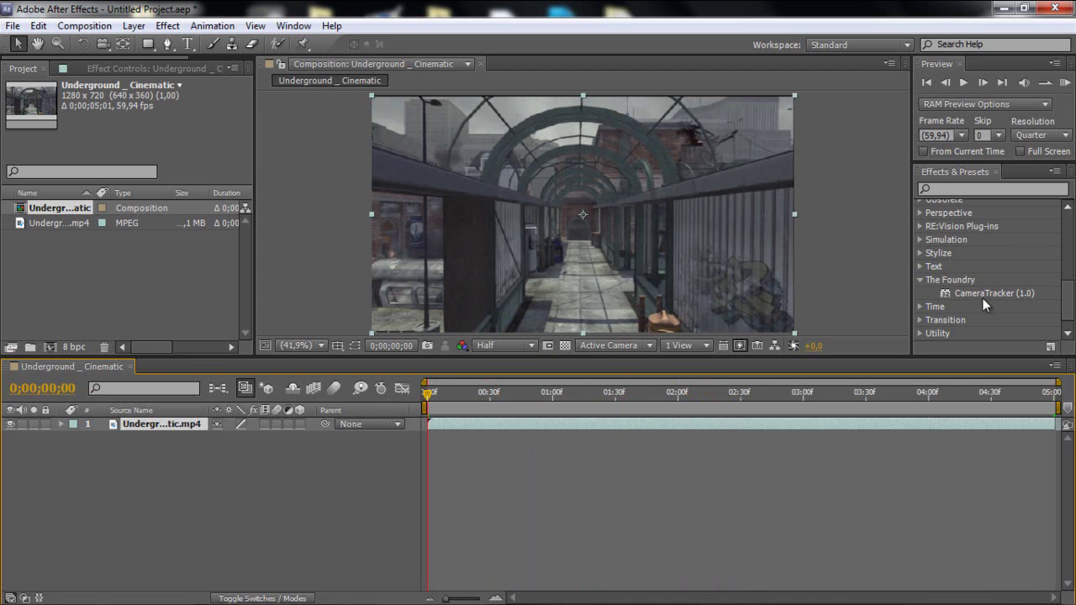
# Drop The Foundry's CameraTracker (1.0) onto the corridor footage layer and locate Track Features
pyautogui.moveTo(984, 292); pyautogui.dragTo(583, 424)
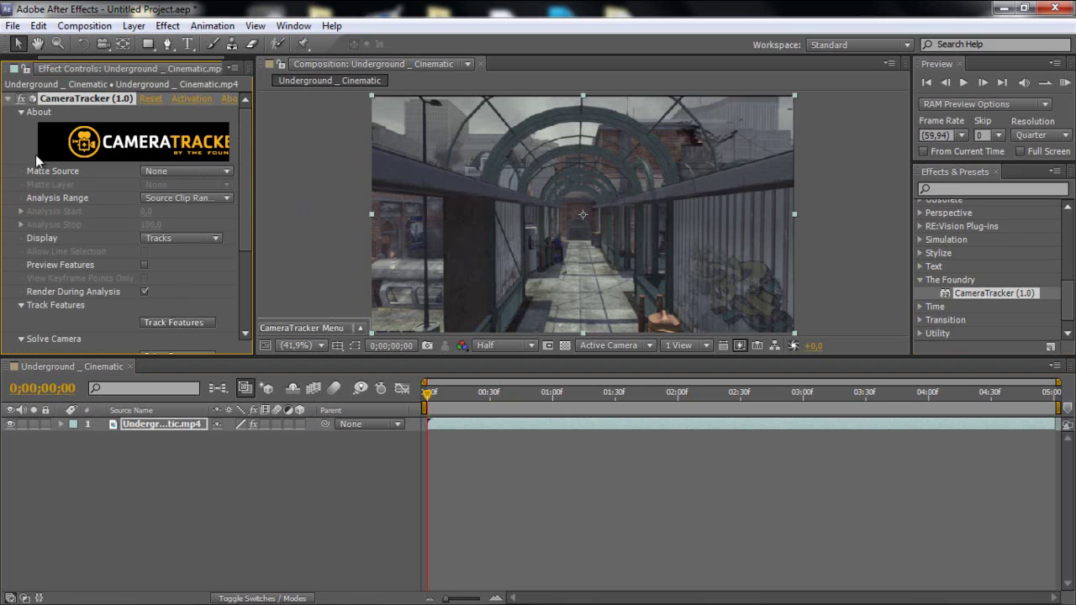
pyautogui.scroll(-1, 43, 150)
pyautogui.scroll(1, 46, 147)
pyautogui.moveTo(248, 146); pyautogui.dragTo(242, 197)
pyautogui.scroll(1, 191, 215)
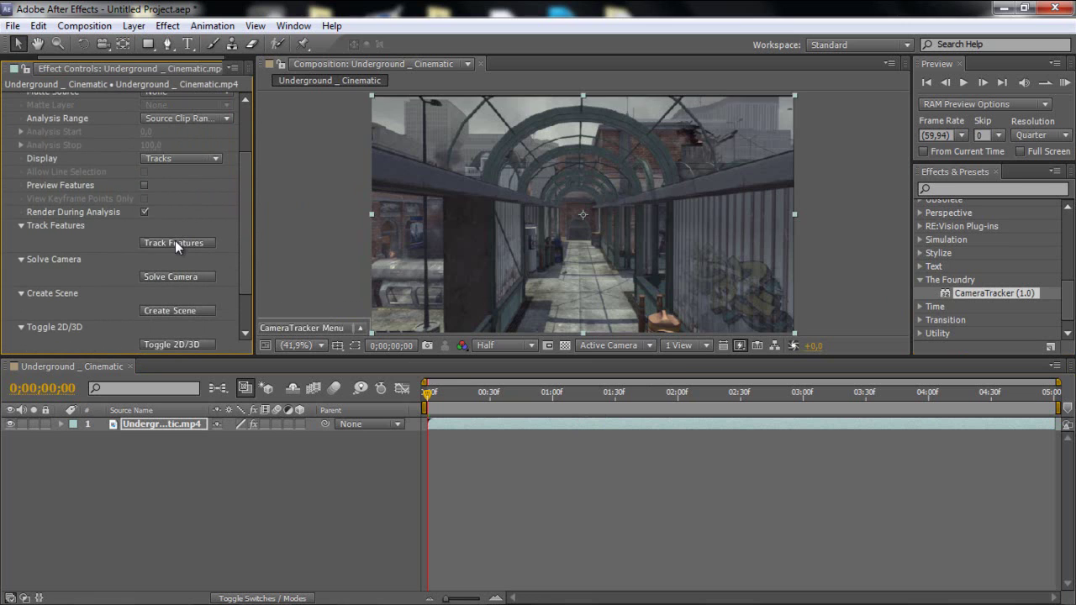
# Run Track Features on the corridor footage with viewer resolution set to Full
pyautogui.click(175, 242)
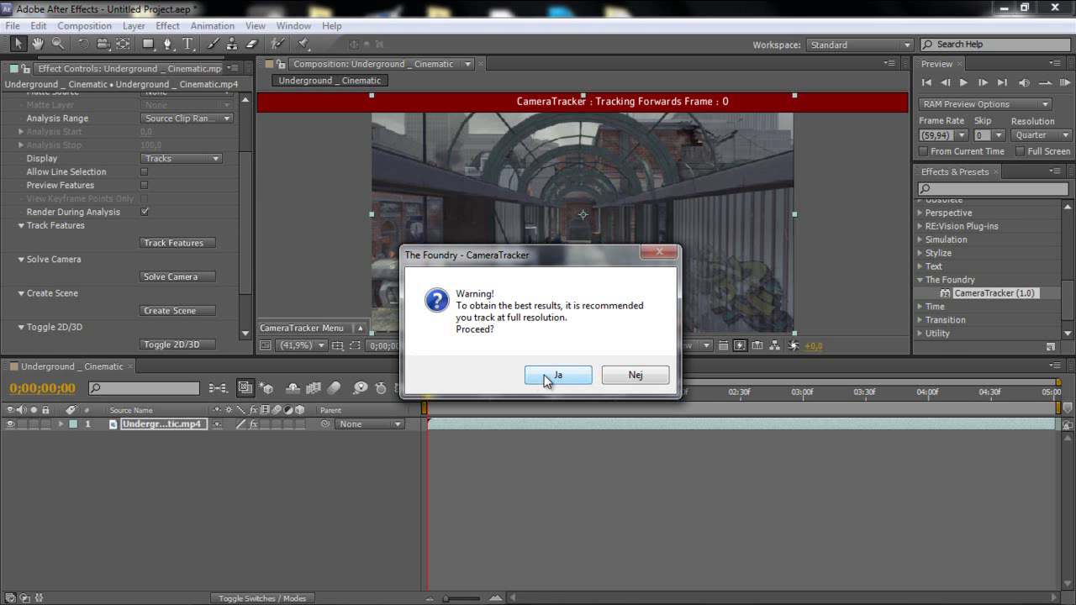
pyautogui.click(630, 376)
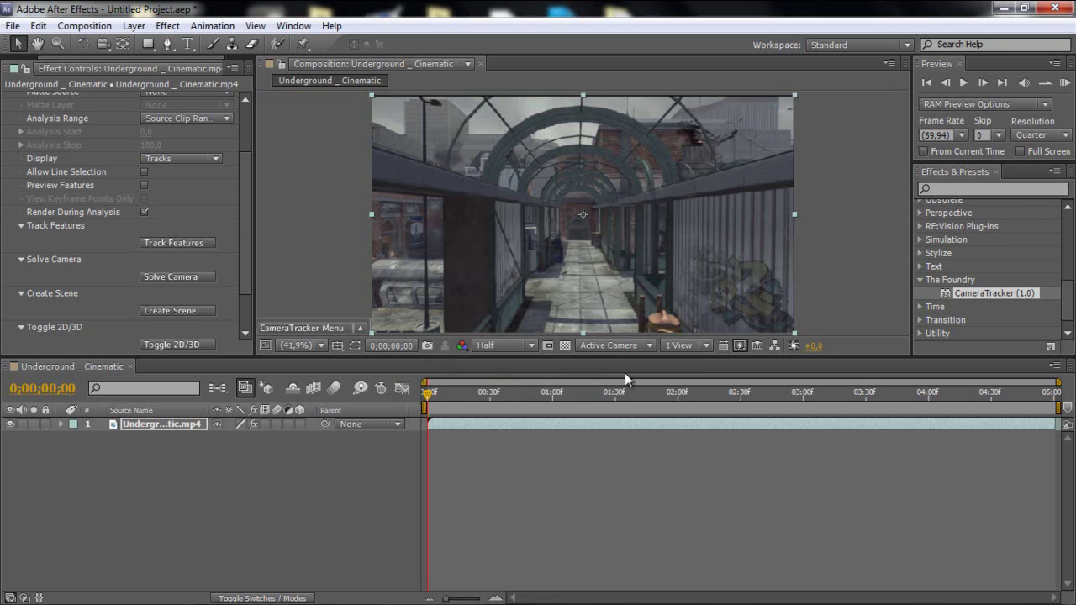
pyautogui.click(512, 345)
pyautogui.click(504, 381)
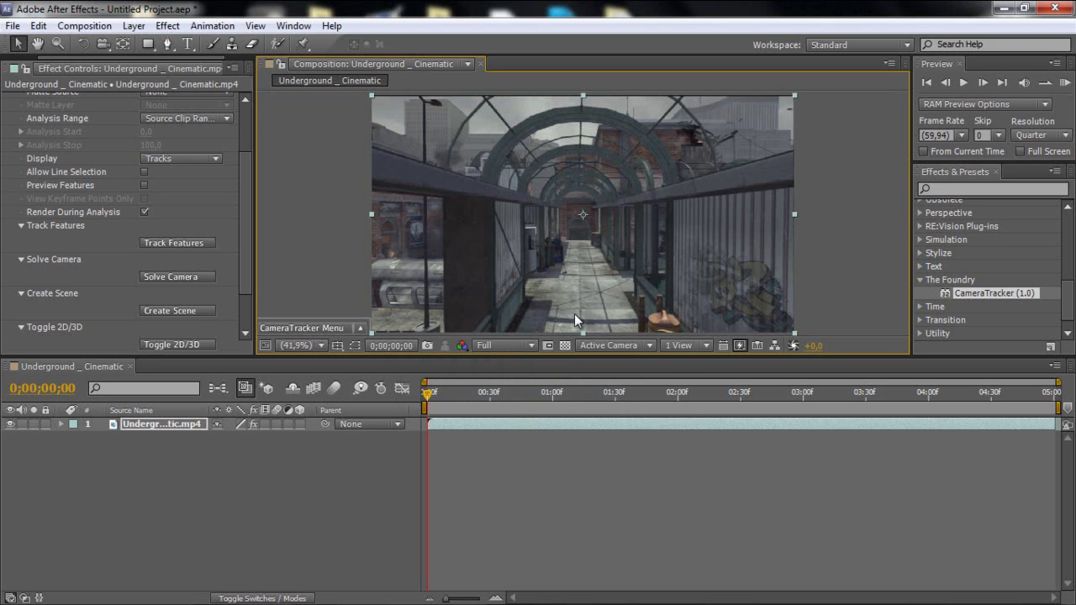
pyautogui.click(173, 242)
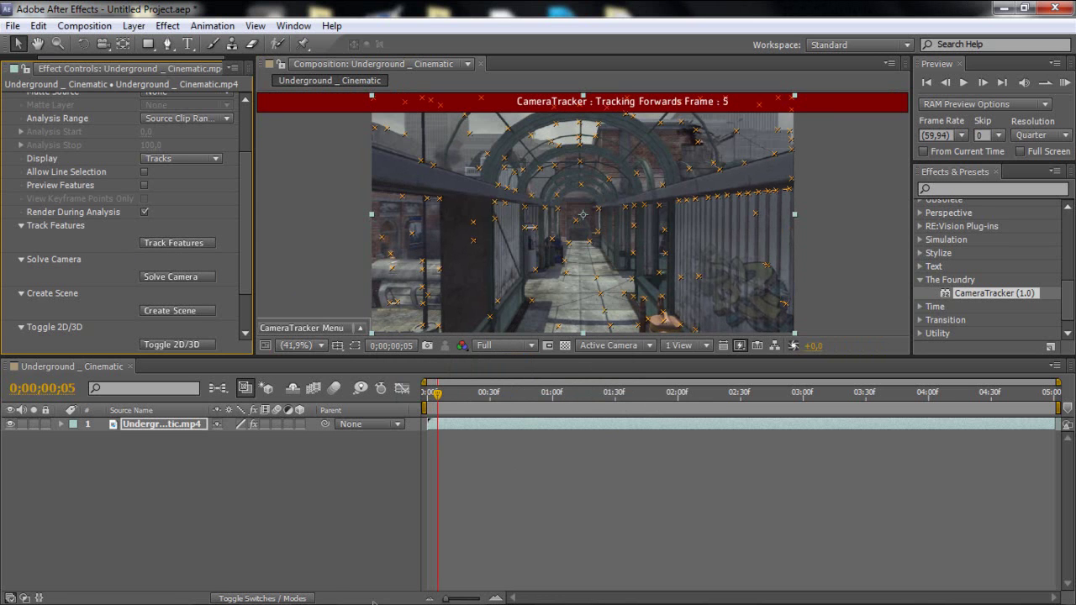
pyautogui.click(509, 595)
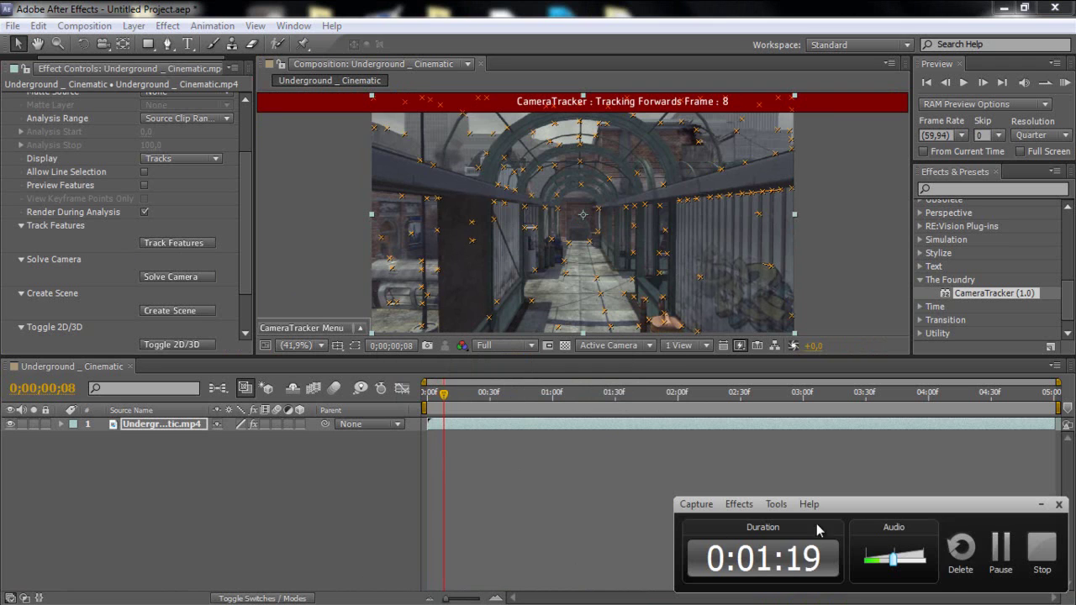
pyautogui.click(414, 410)
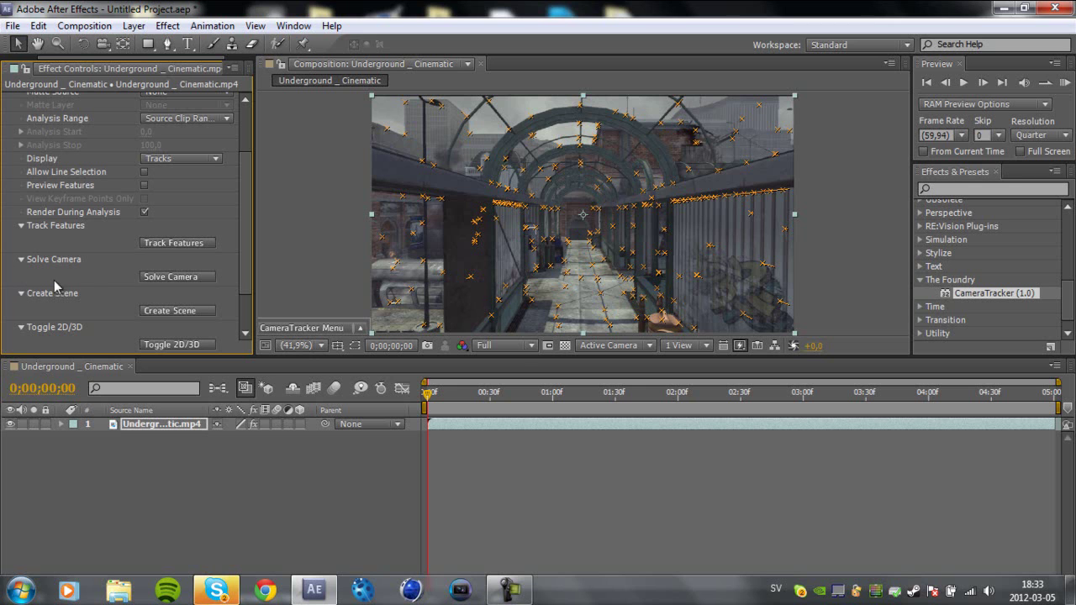
# Solve the camera and accept the result: 13 keyframes, 1.18-pixel reprojection error
pyautogui.click(168, 277)
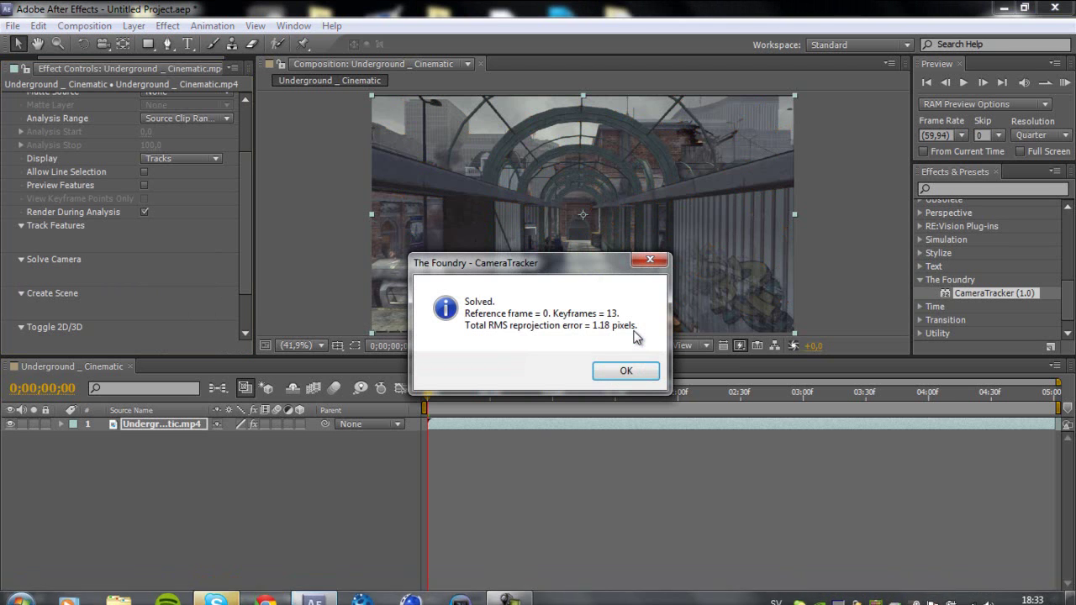
pyautogui.moveTo(503, 269); pyautogui.dragTo(475, 243)
pyautogui.click(597, 345)
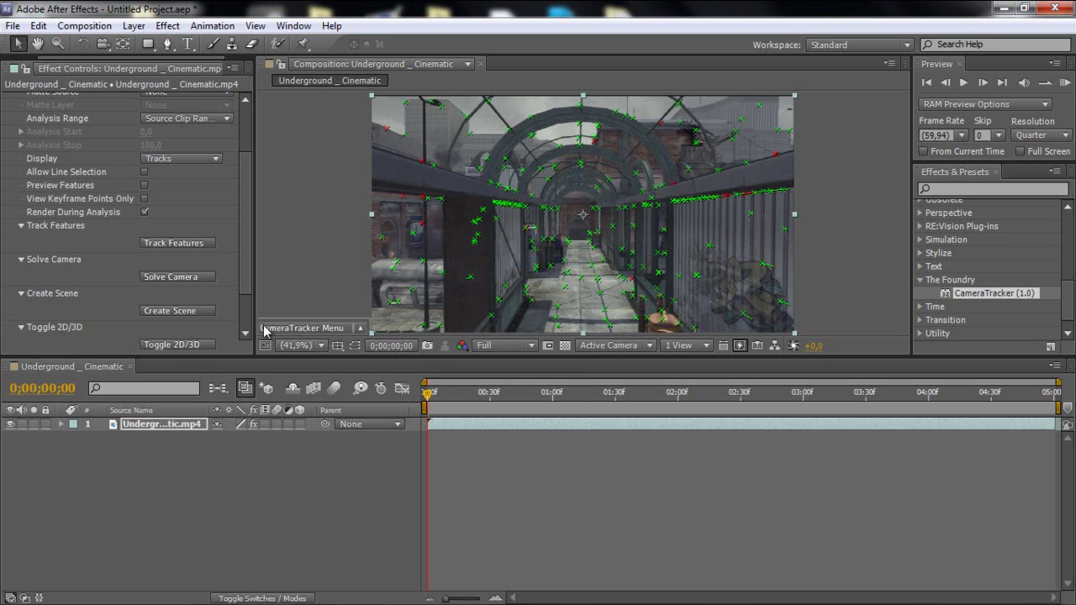
# Create the tracked camera and null layers with Create Scene, then redisplay the track points
pyautogui.click(191, 317)
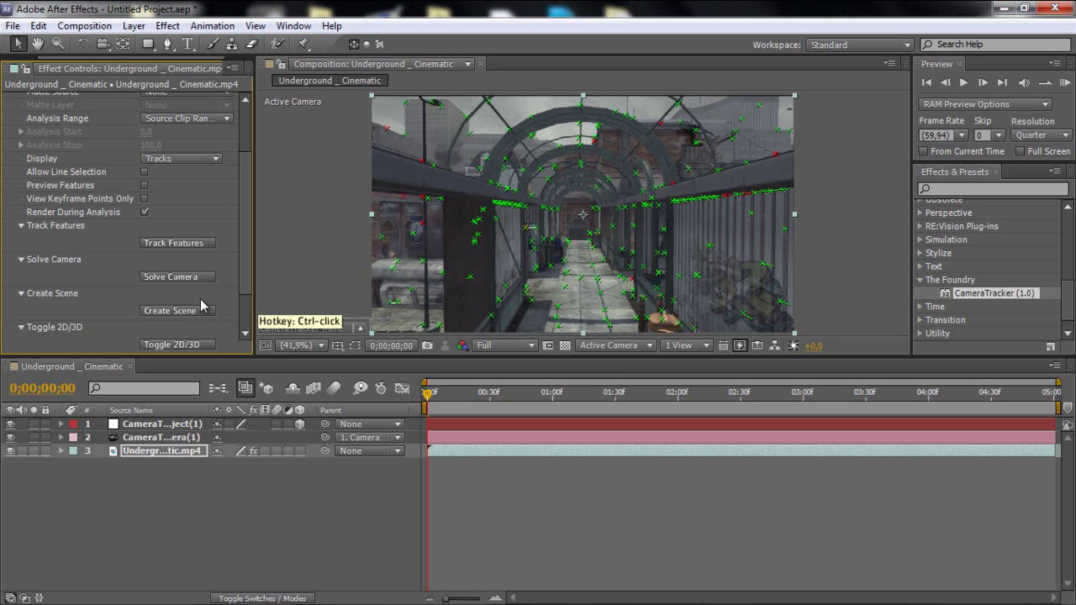
pyautogui.click(158, 451)
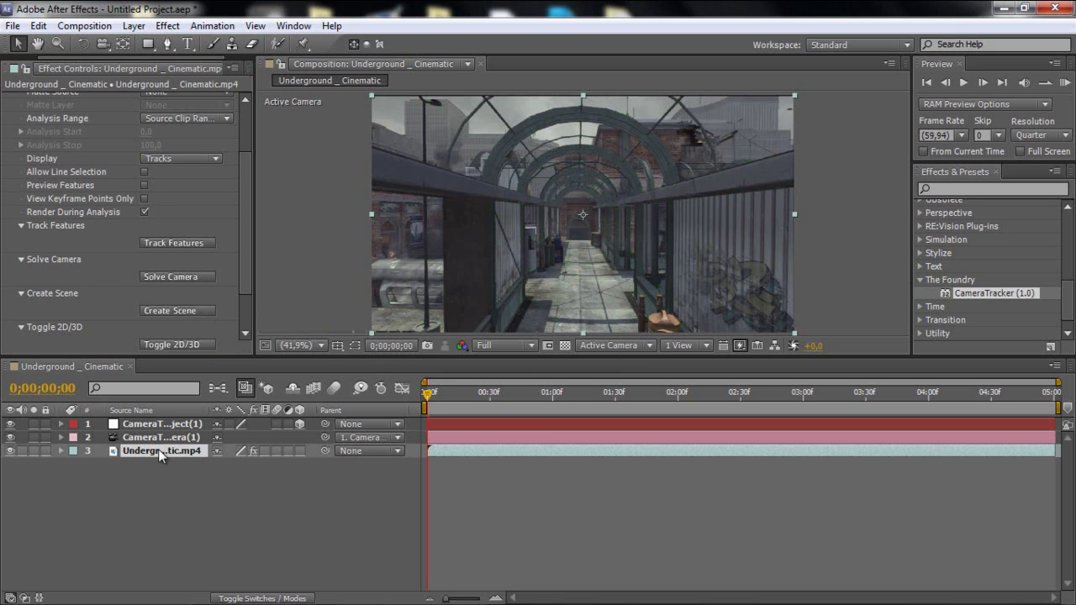
pyautogui.scroll(3, 154, 168)
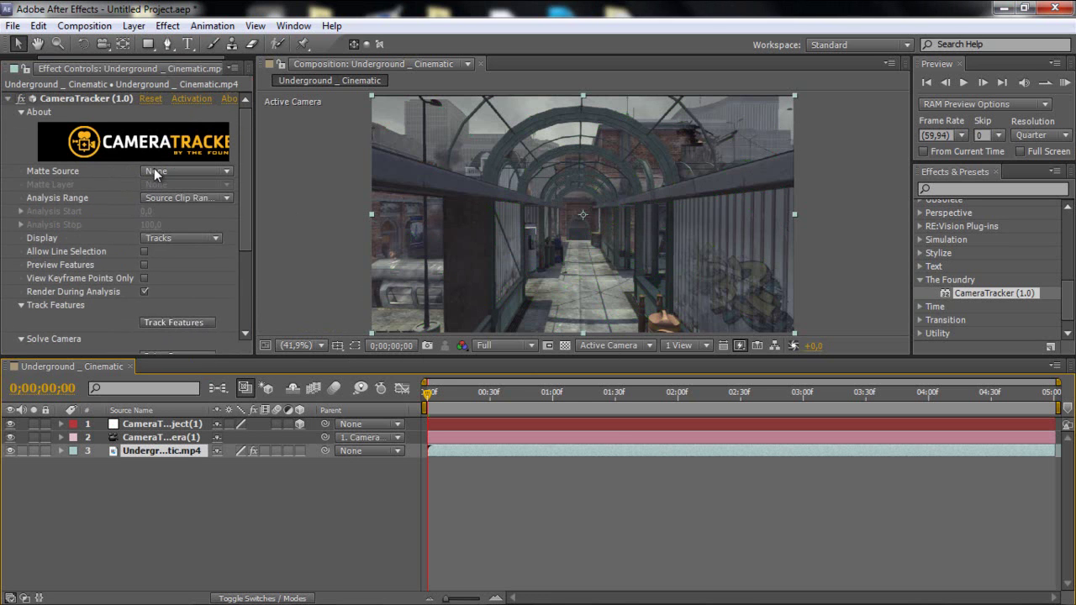
pyautogui.click(72, 100)
# Inspect the new null and camera layers, then reselect the footage's CameraTracker to show track points
pyautogui.click(170, 425)
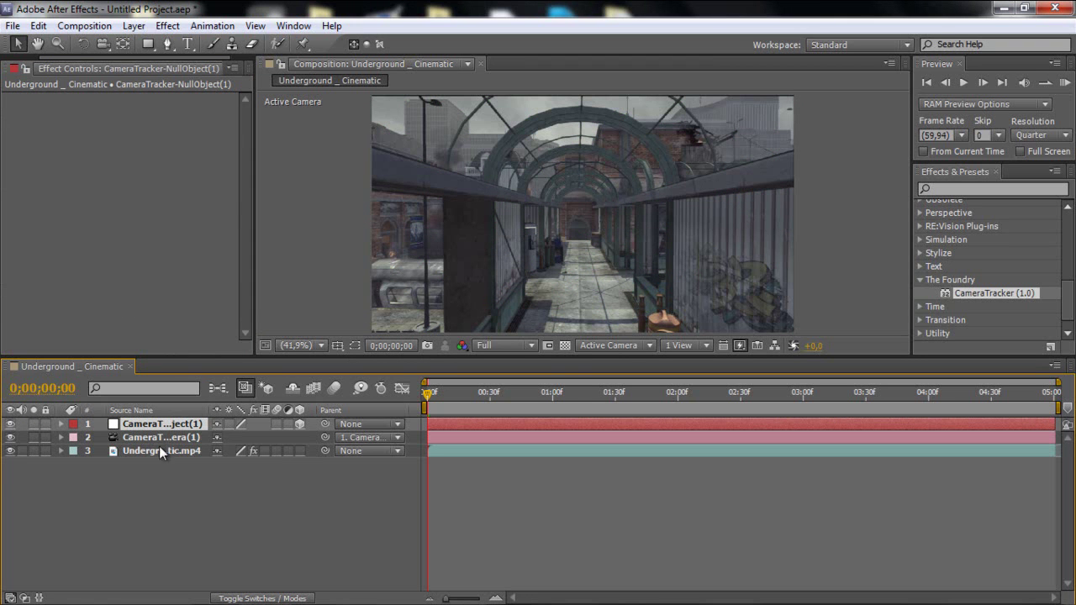
pyautogui.click(160, 442)
pyautogui.click(163, 426)
pyautogui.click(159, 468)
pyautogui.click(166, 451)
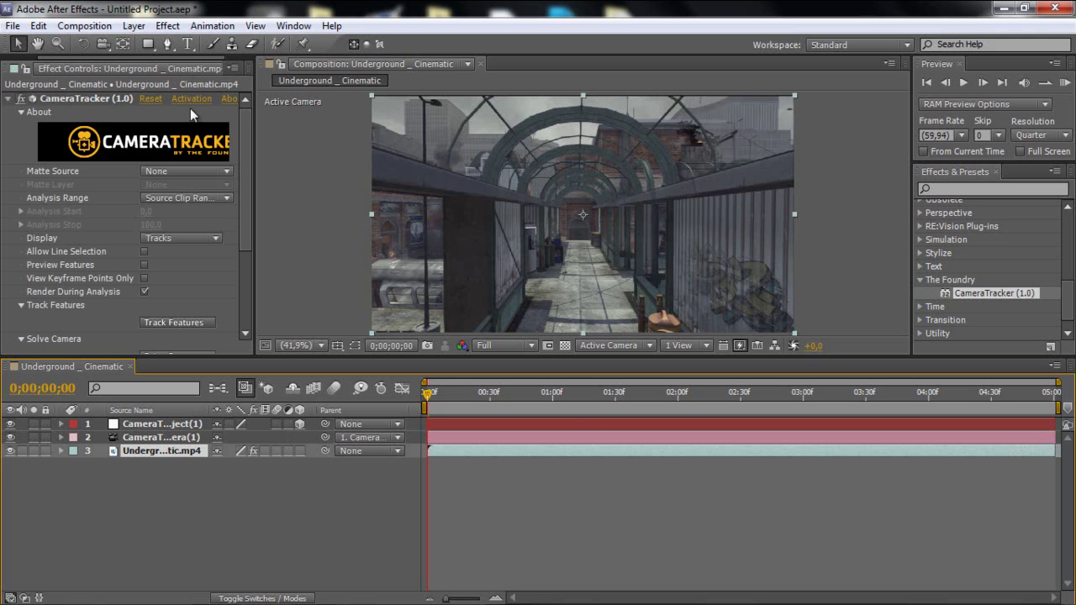
pyautogui.click(88, 98)
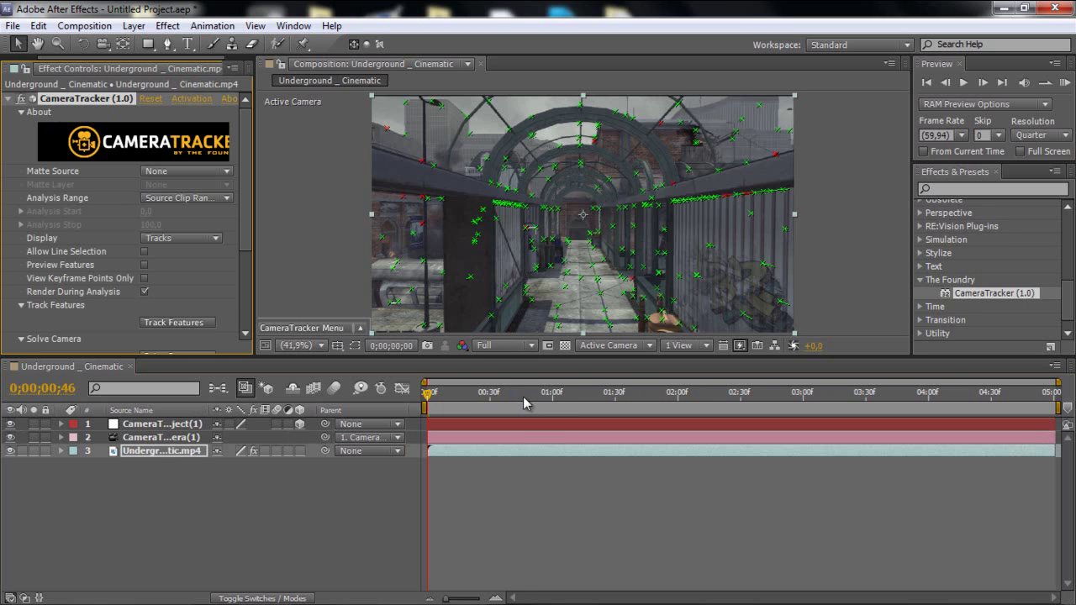
# Move to 0;00;01;28 and read a track point's lifetime and error info
pyautogui.moveTo(430, 393); pyautogui.dragTo(610, 395)
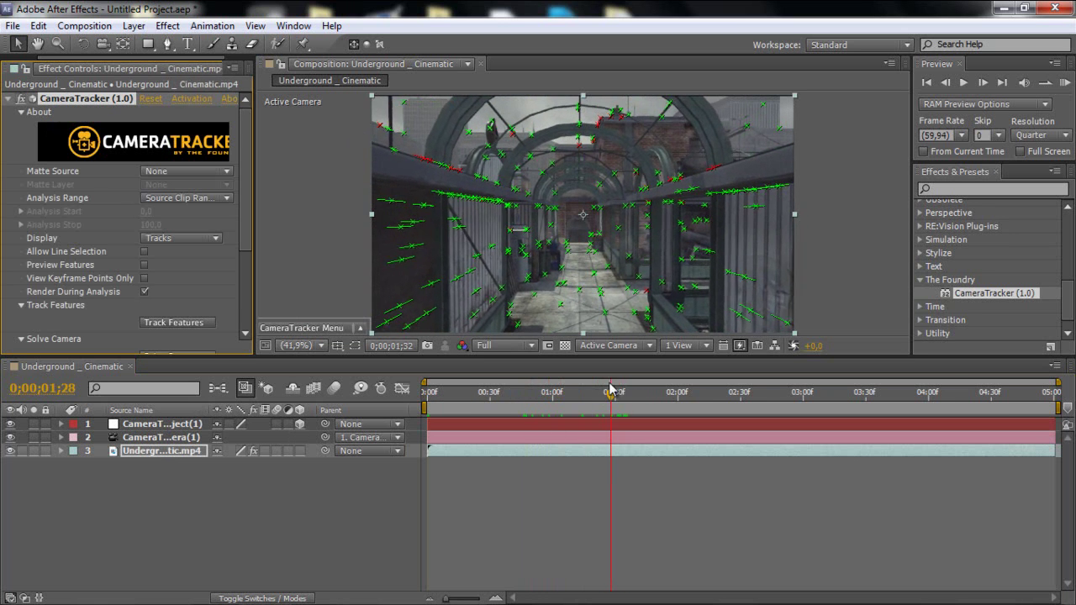
pyautogui.moveTo(469, 235)
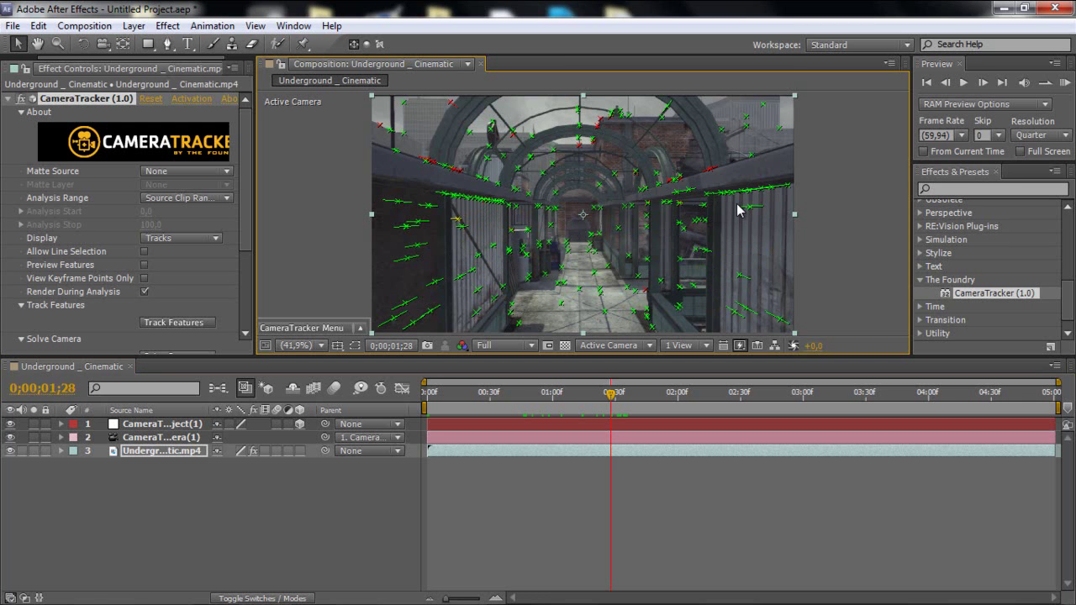
pyautogui.moveTo(750, 213)
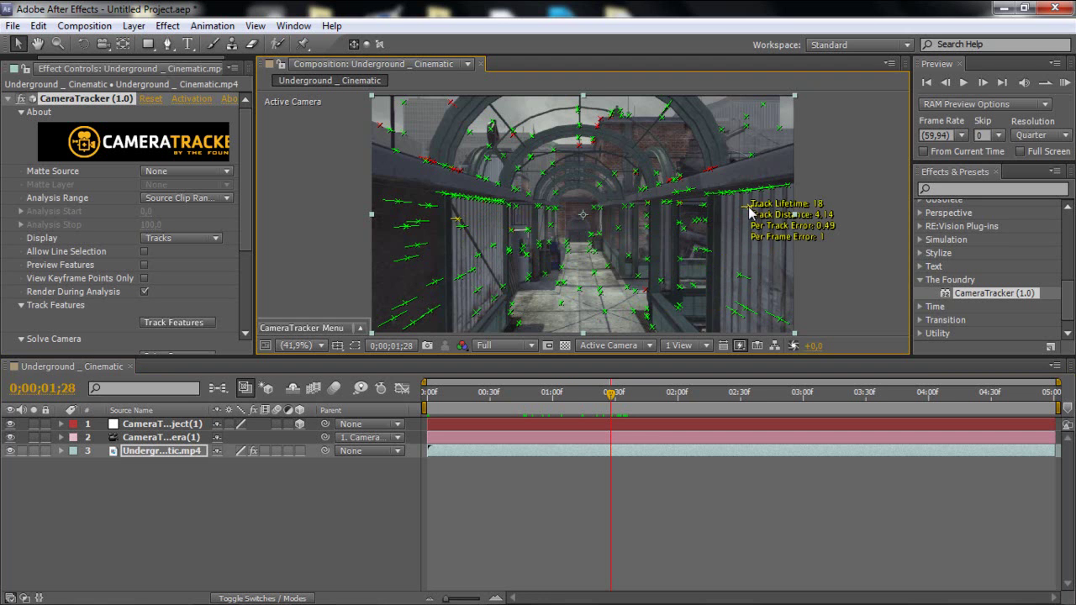
# Set the selected track point as the Ground Plane origin and review the shot from the start
pyautogui.rightClick(750, 214)
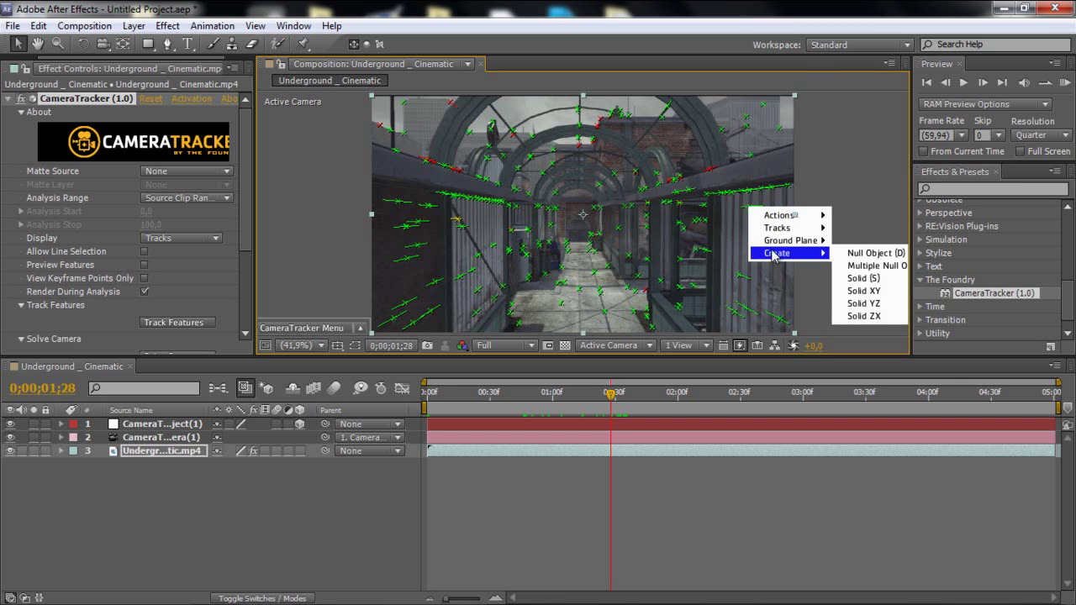
pyautogui.moveTo(773, 244)
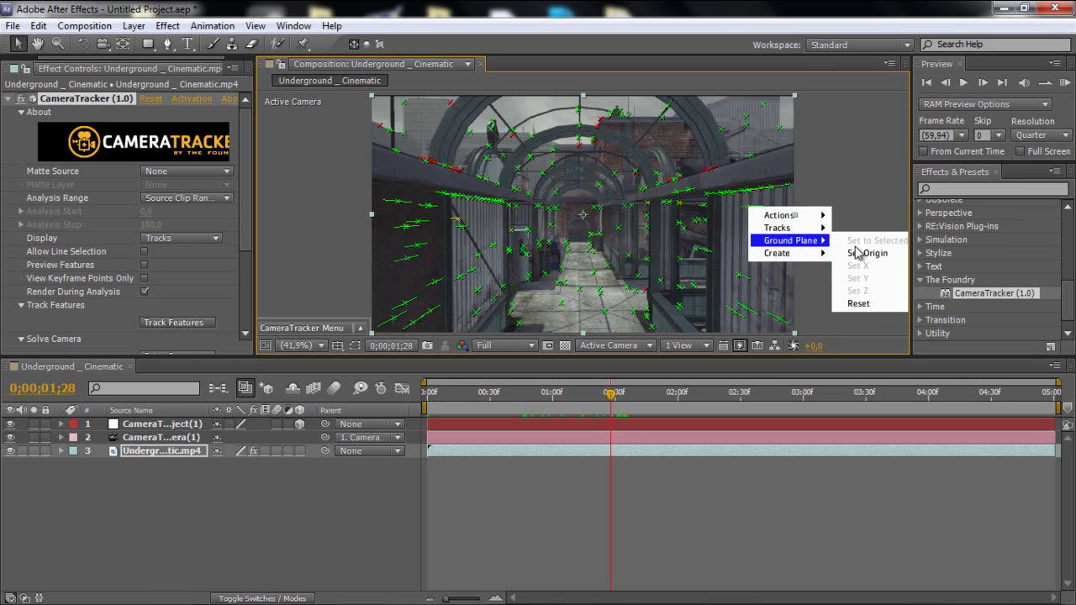
pyautogui.click(862, 258)
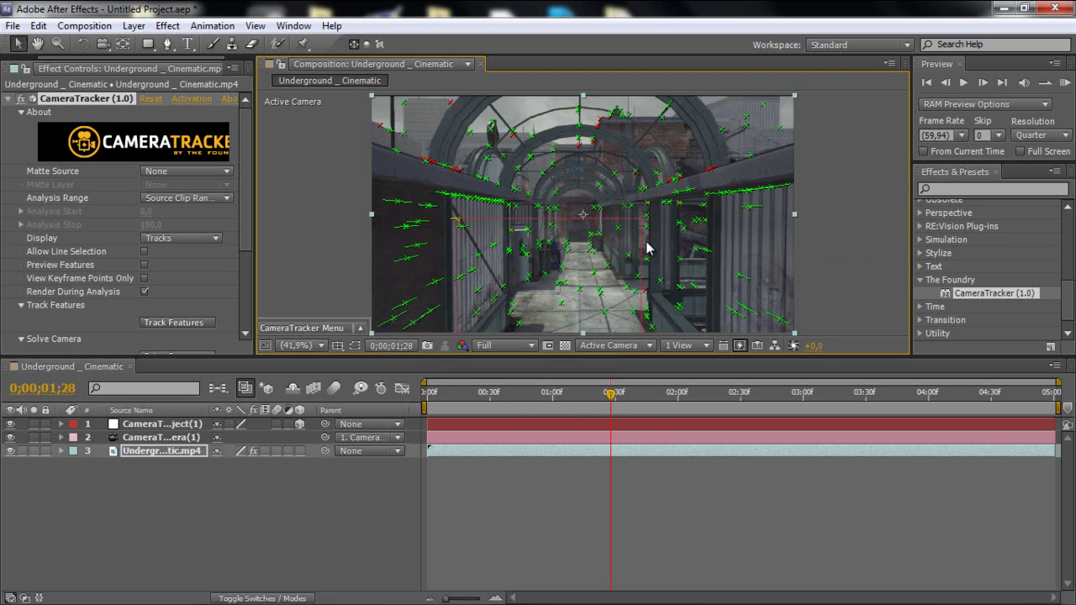
pyautogui.moveTo(432, 393)
pyautogui.mouseDown()
pyautogui.moveTo(536, 405)
pyautogui.moveTo(937, 402)
pyautogui.moveTo(424, 399)
pyautogui.mouseUp()
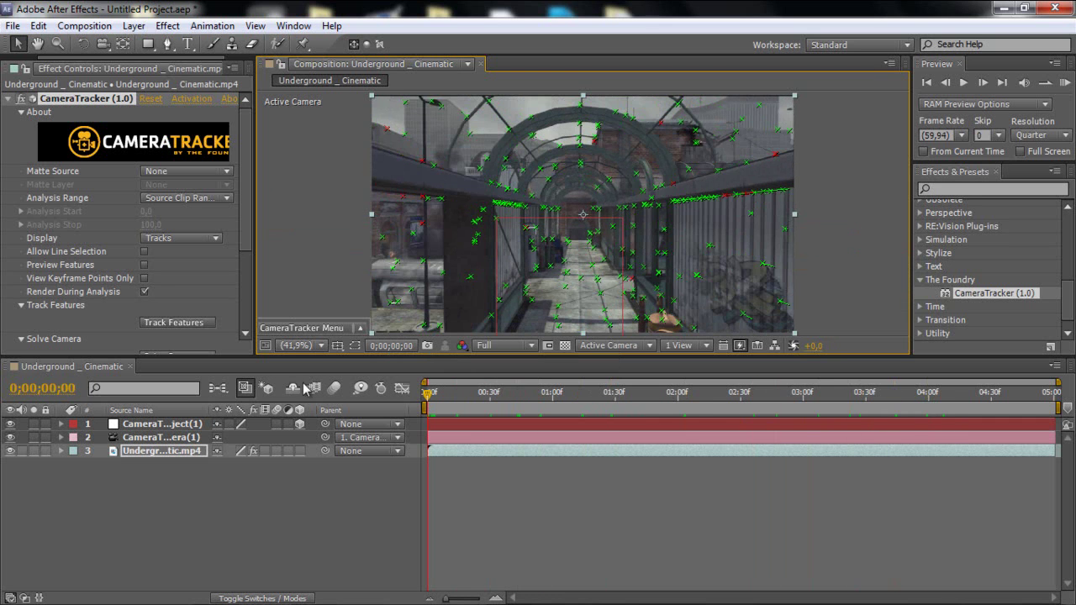
# Add a new text layer at the first frame and type Cr8
pyautogui.click(156, 382)
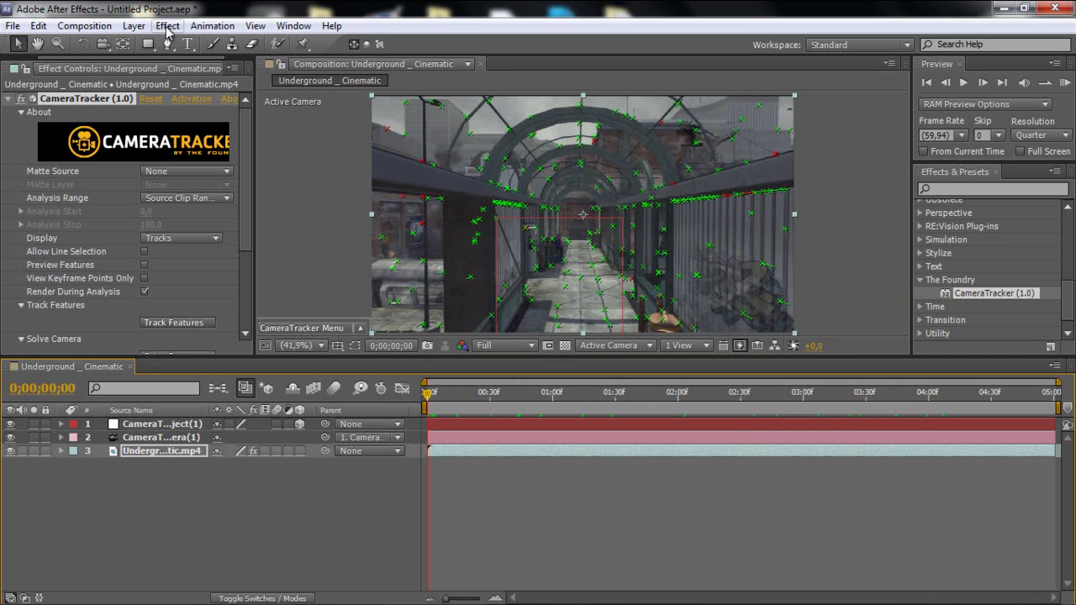
pyautogui.click(132, 26)
pyautogui.moveTo(168, 43)
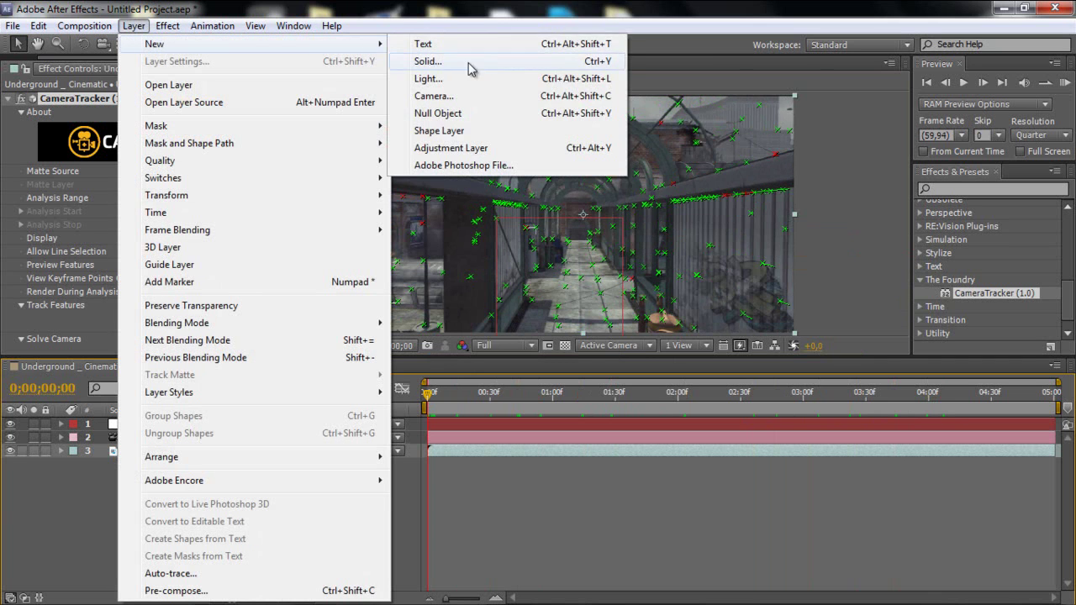
pyautogui.click(426, 45)
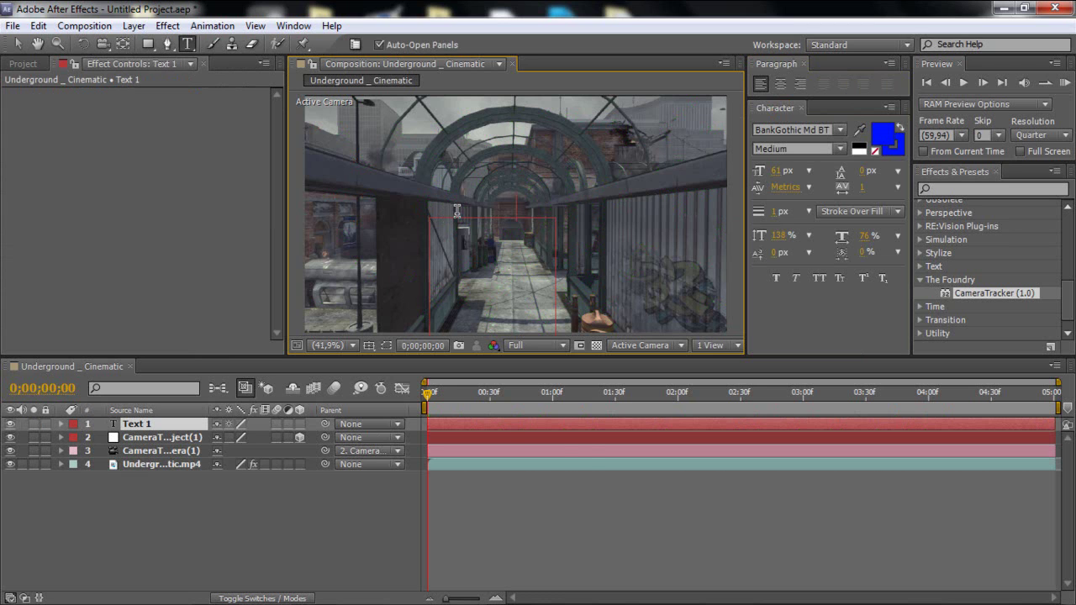
pyautogui.press('capslock')
pyautogui.write('C')
pyautogui.press('capslock')
# Make the Cr8 text fill and stroke white and enlarge it to 203 px
pyautogui.moveTo(516, 206); pyautogui.dragTo(571, 206)
pyautogui.click(883, 130)
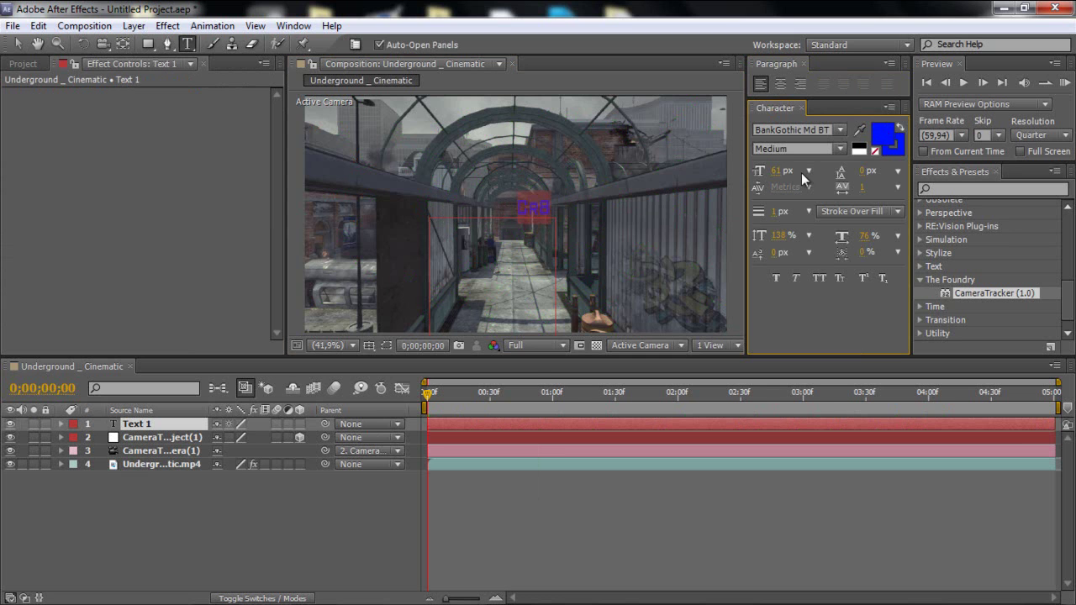
pyautogui.moveTo(242, 309); pyautogui.dragTo(1, 223)
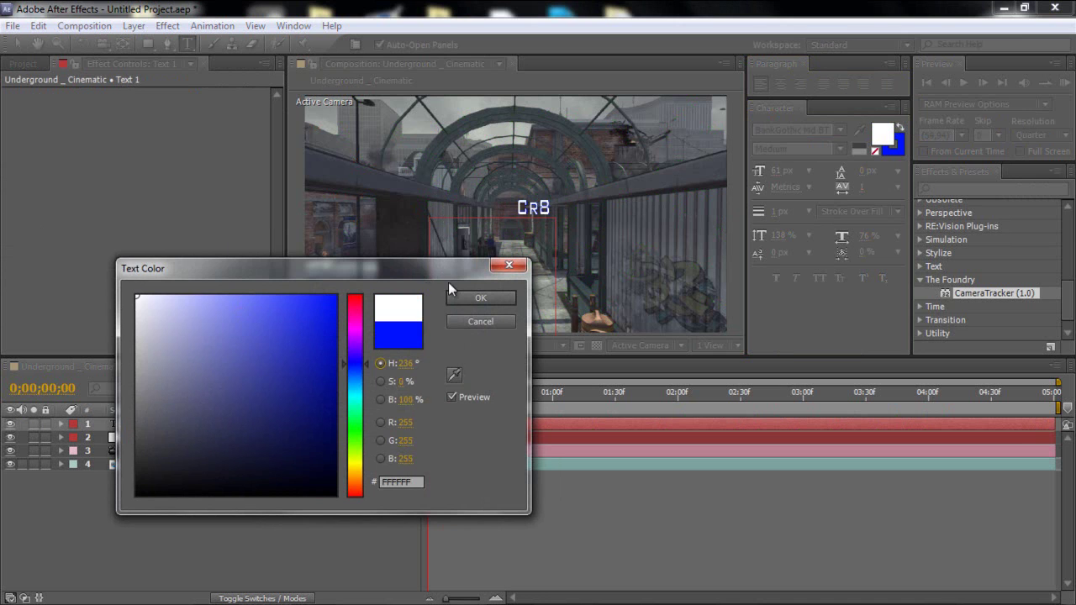
pyautogui.click(480, 298)
pyautogui.click(890, 152)
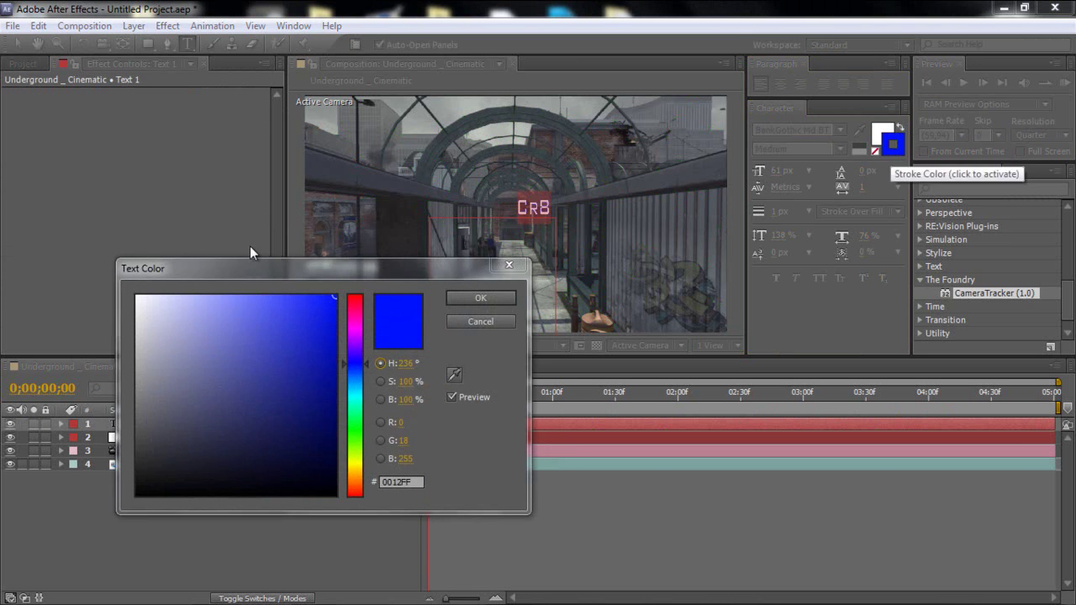
pyautogui.click(137, 296)
pyautogui.click(470, 299)
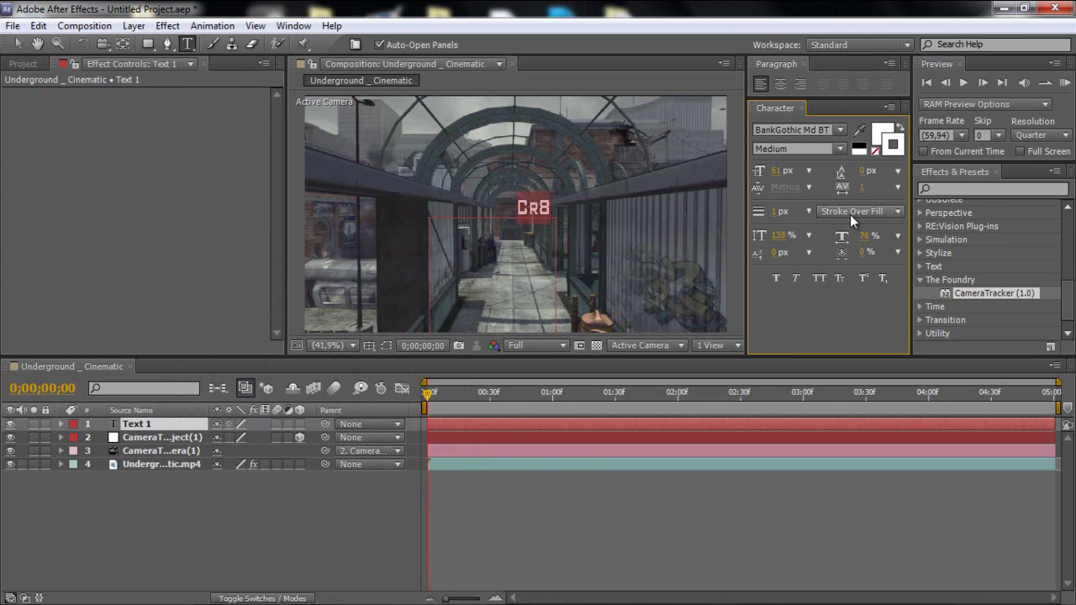
pyautogui.moveTo(782, 177); pyautogui.dragTo(899, 178)
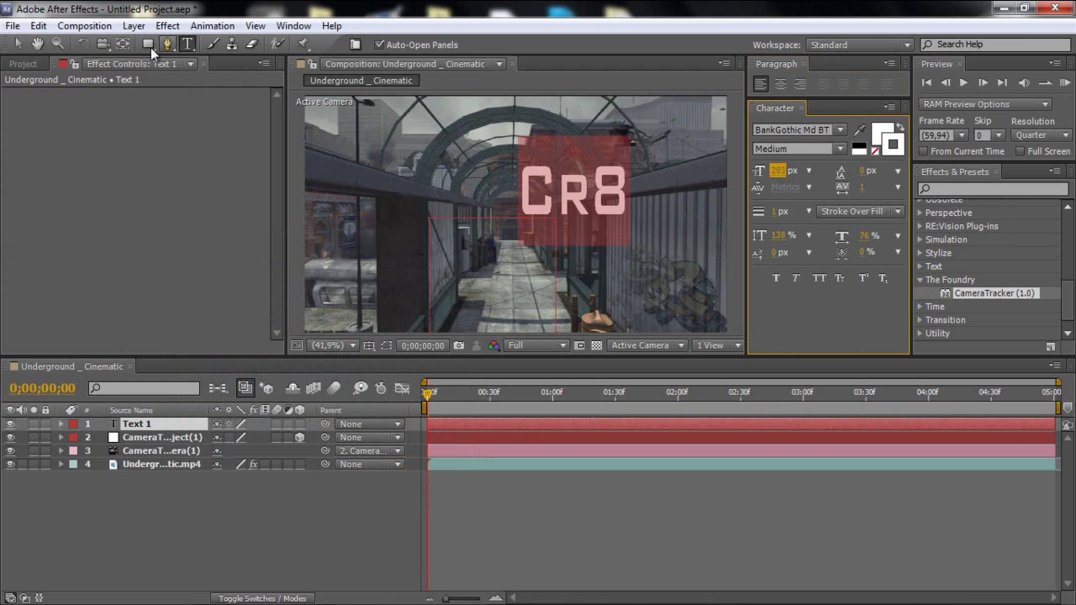
# Centre the Cr8 text on the walkway and turn on its 3D Layer switch
pyautogui.click(17, 42)
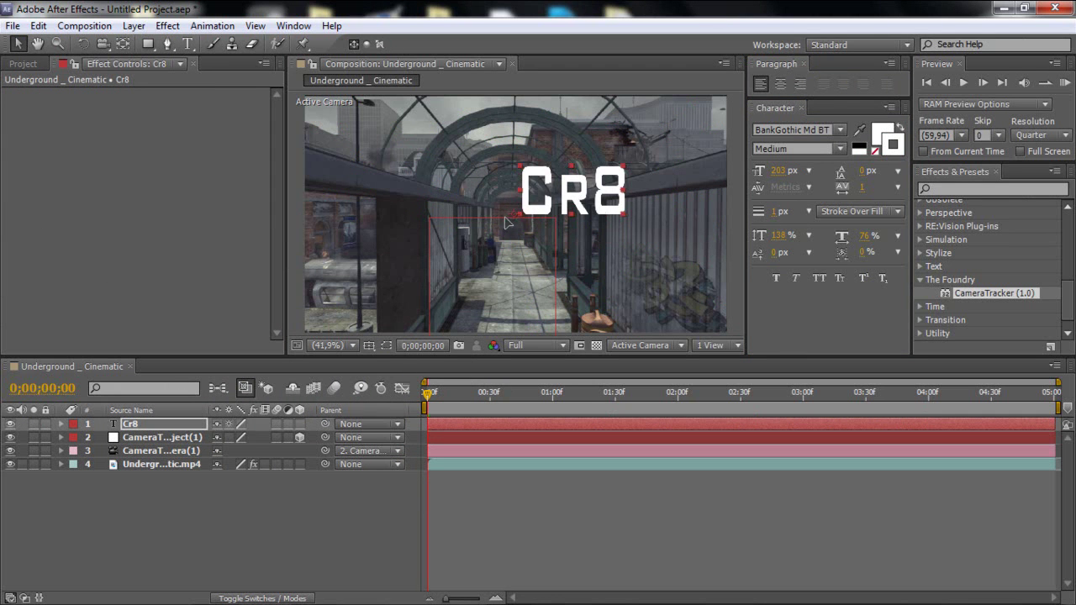
pyautogui.moveTo(591, 206); pyautogui.dragTo(531, 235)
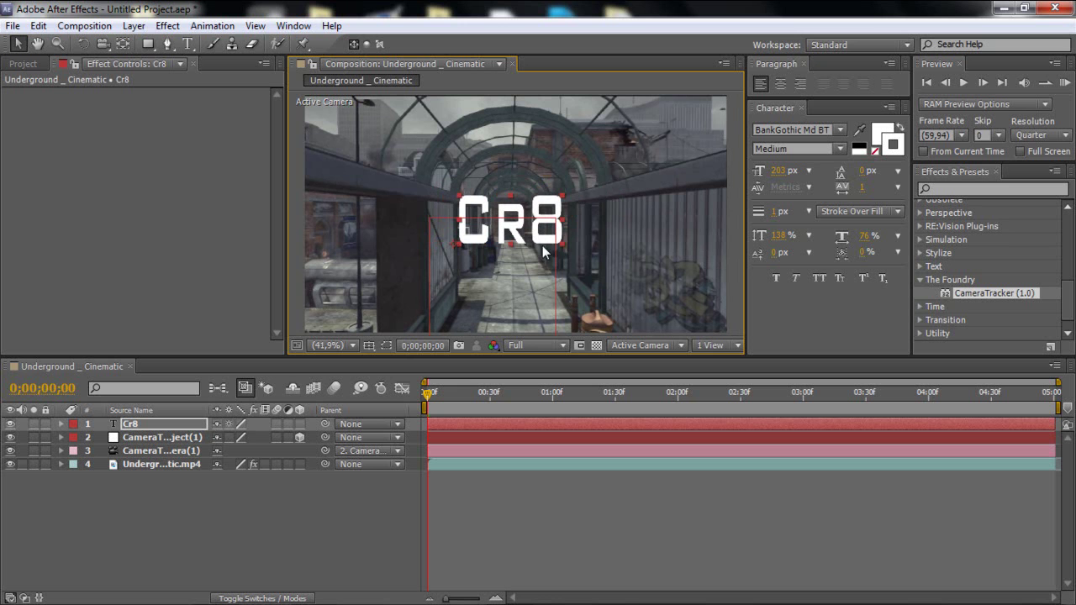
pyautogui.moveTo(431, 397); pyautogui.dragTo(906, 402)
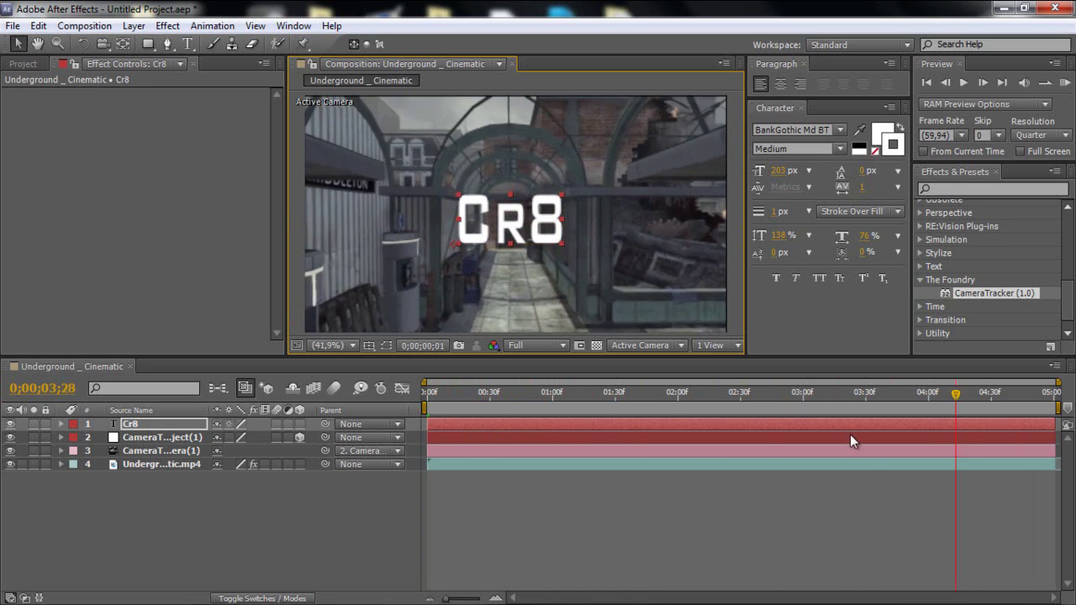
pyautogui.press('Home')
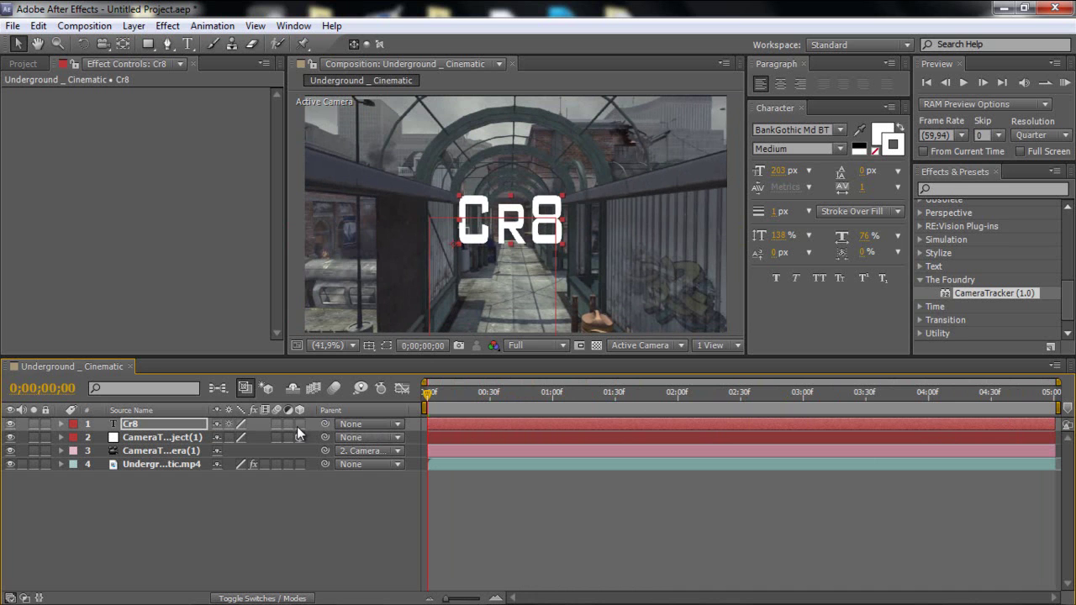
pyautogui.click(299, 424)
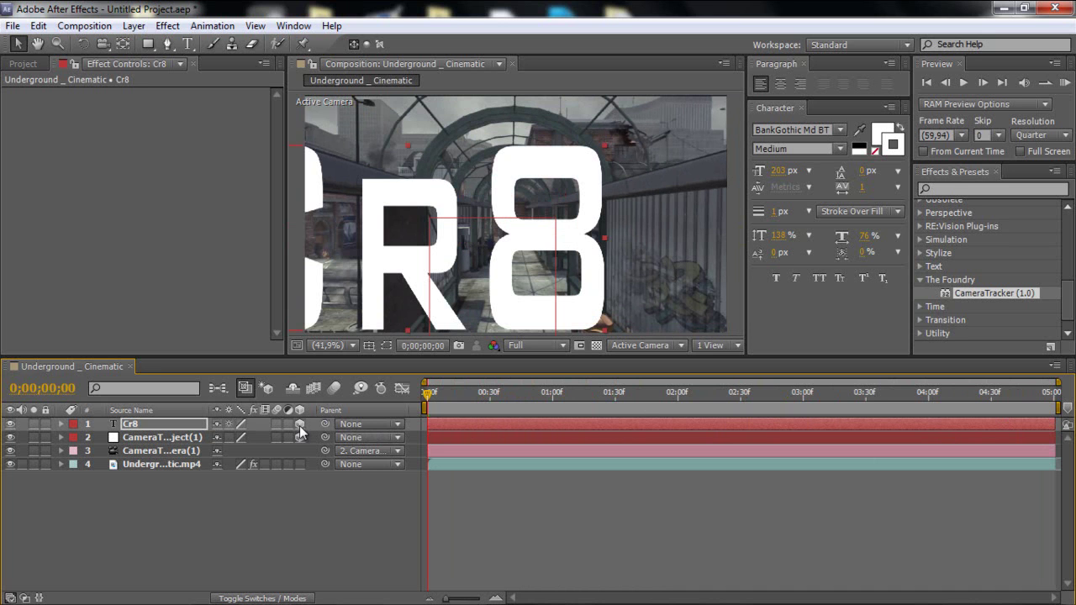
pyautogui.moveTo(451, 393); pyautogui.dragTo(294, 408)
# Scale Cr8 down to 22% and position it above the walkway centre
pyautogui.press('s')
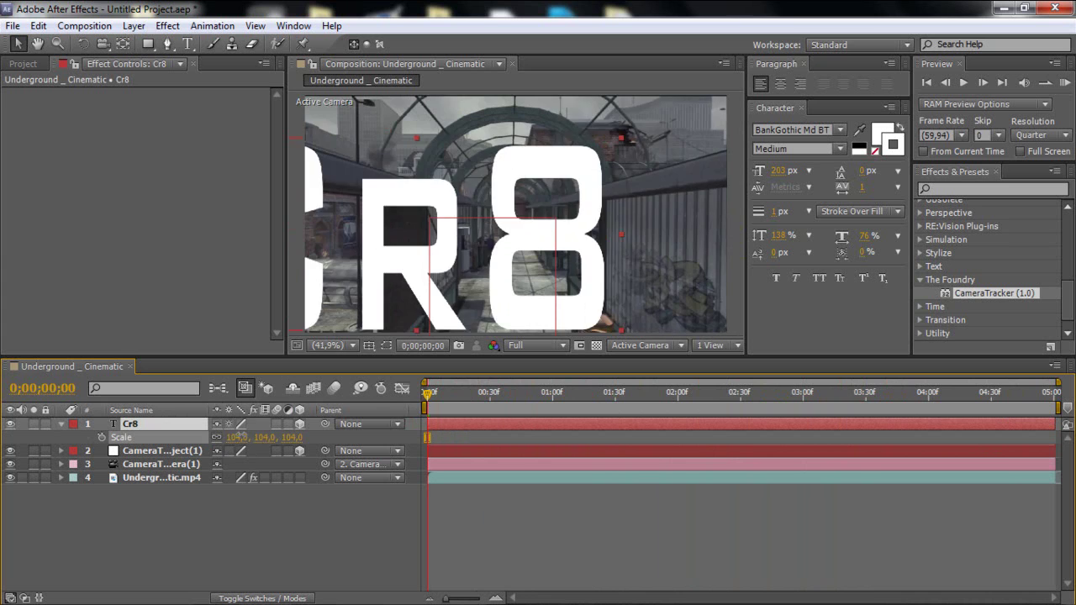
pyautogui.moveTo(238, 437); pyautogui.dragTo(185, 437)
pyautogui.moveTo(353, 294); pyautogui.dragTo(552, 238)
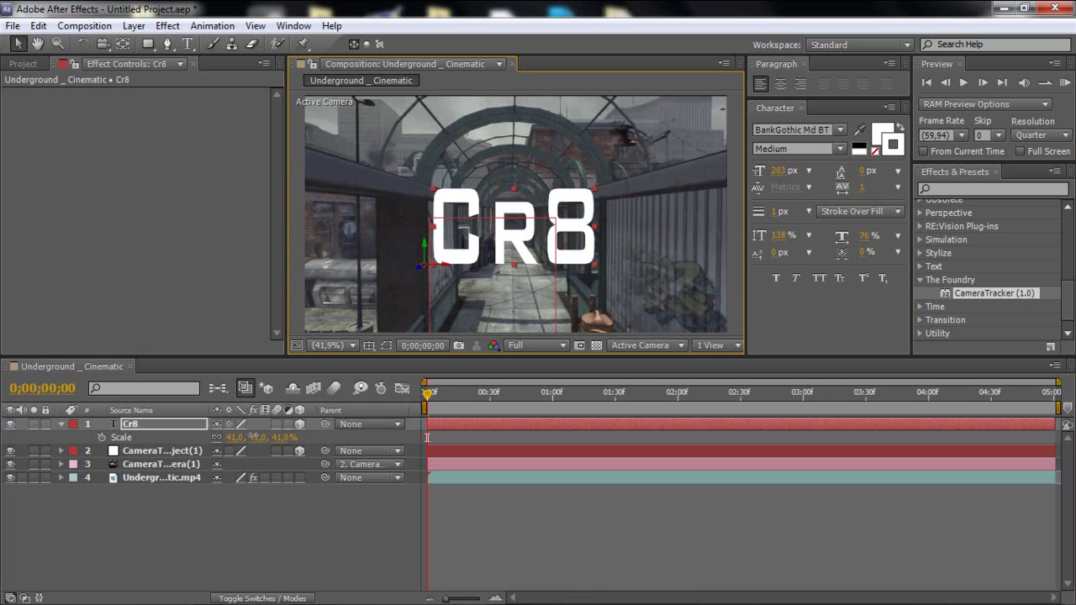
pyautogui.moveTo(250, 437); pyautogui.dragTo(234, 437)
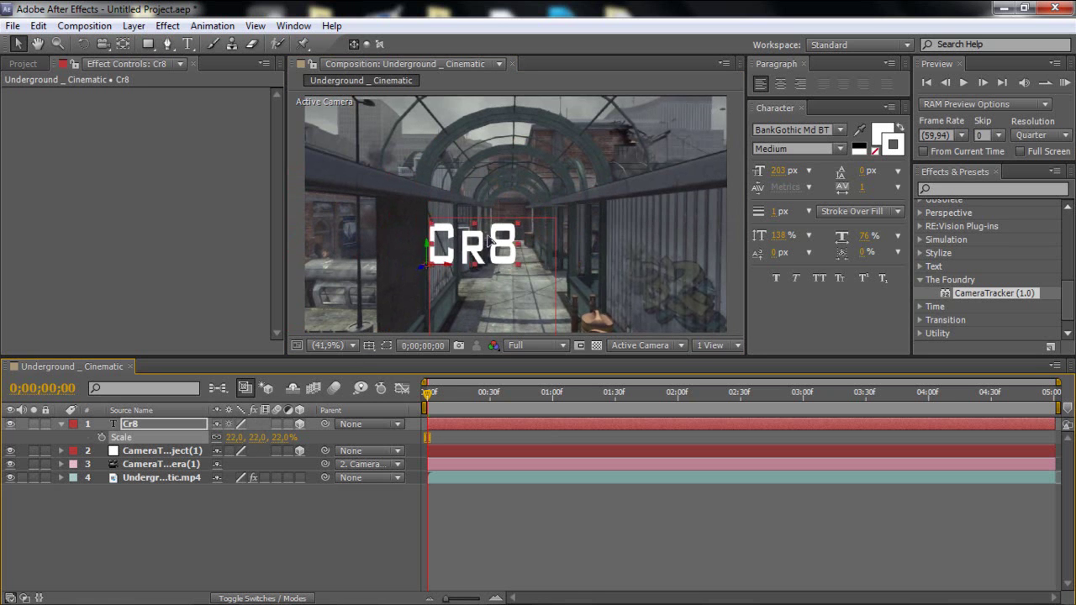
pyautogui.moveTo(489, 238); pyautogui.dragTo(526, 219)
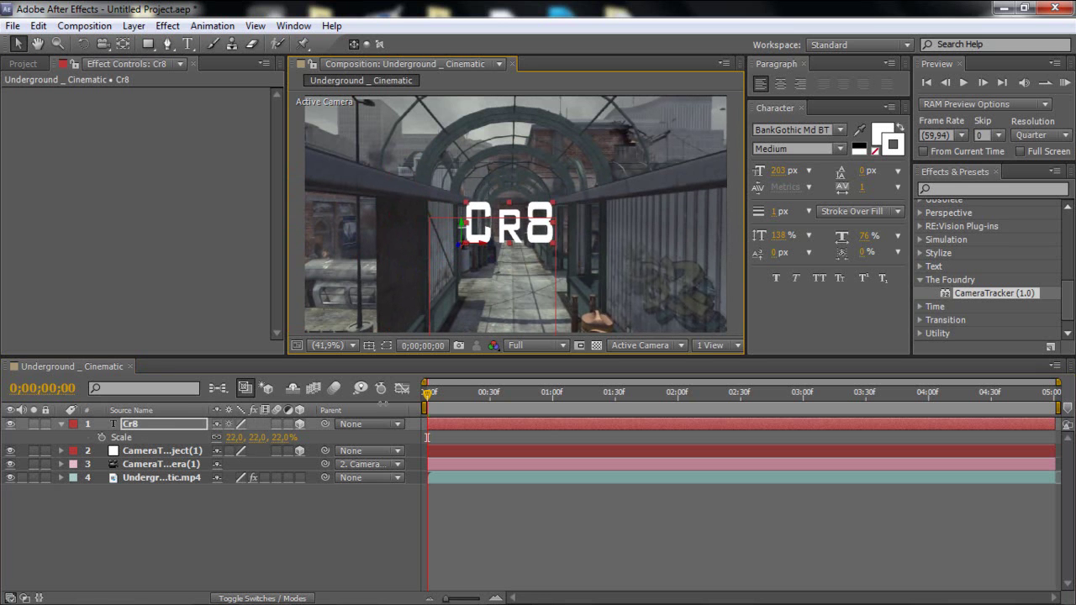
pyautogui.press('s')
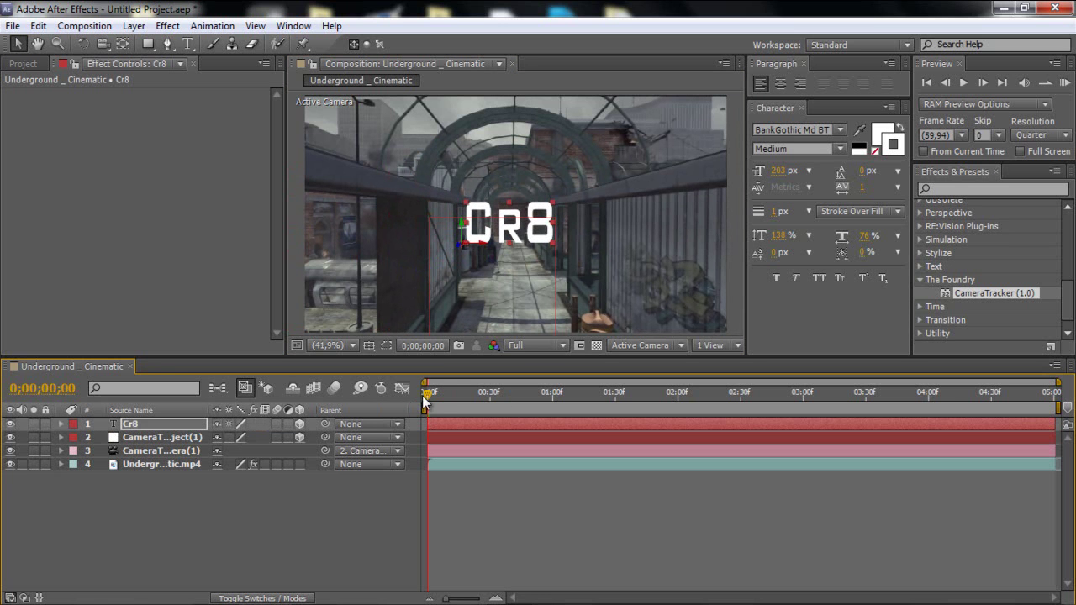
pyautogui.moveTo(429, 395); pyautogui.dragTo(807, 419)
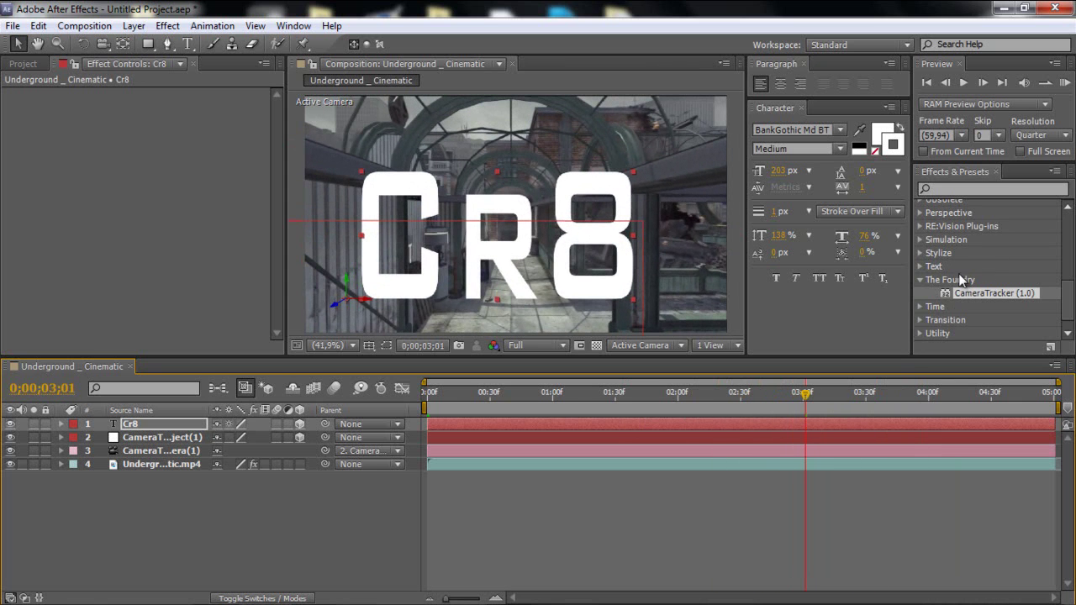
# Apply the Stylize Glow effect to the Cr8 text layer and set Glow Radius to 15
pyautogui.click(921, 281)
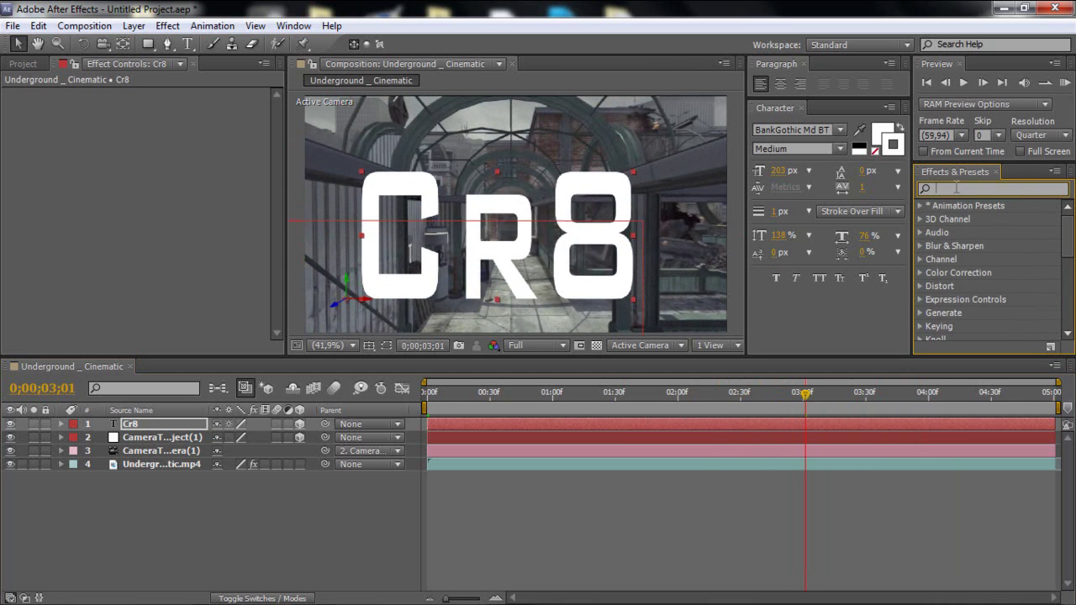
pyautogui.write('glow')
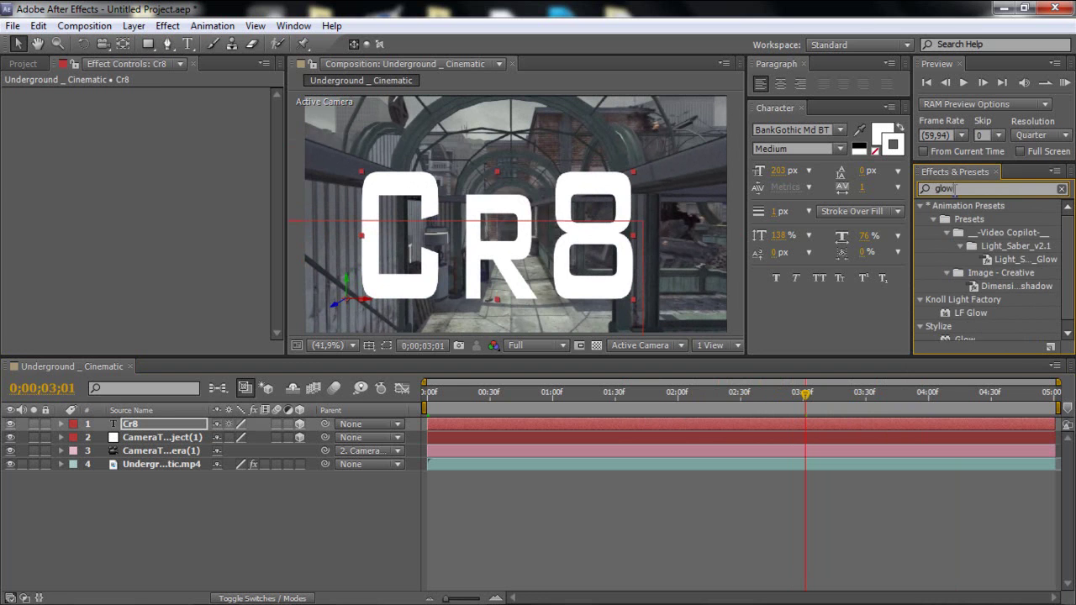
pyautogui.scroll(-1, 964, 266)
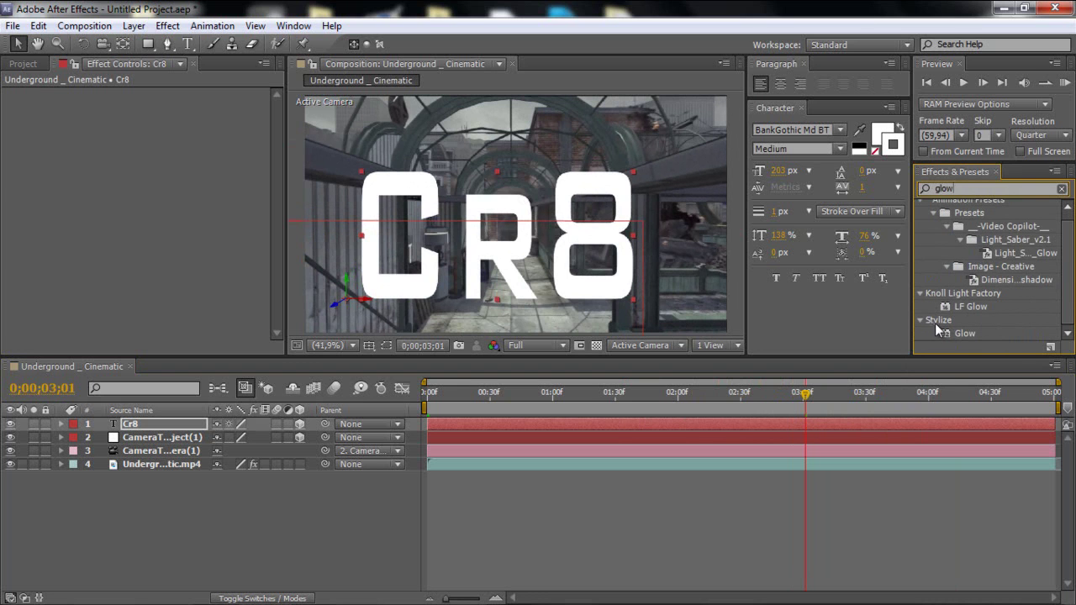
pyautogui.moveTo(962, 334); pyautogui.dragTo(699, 422)
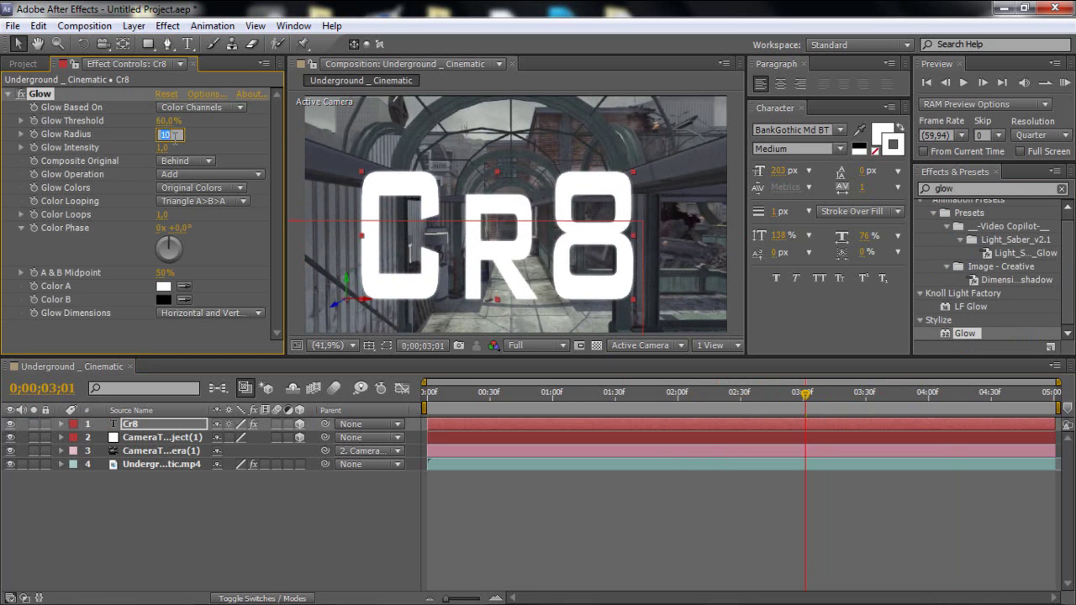
pyautogui.press('Return')
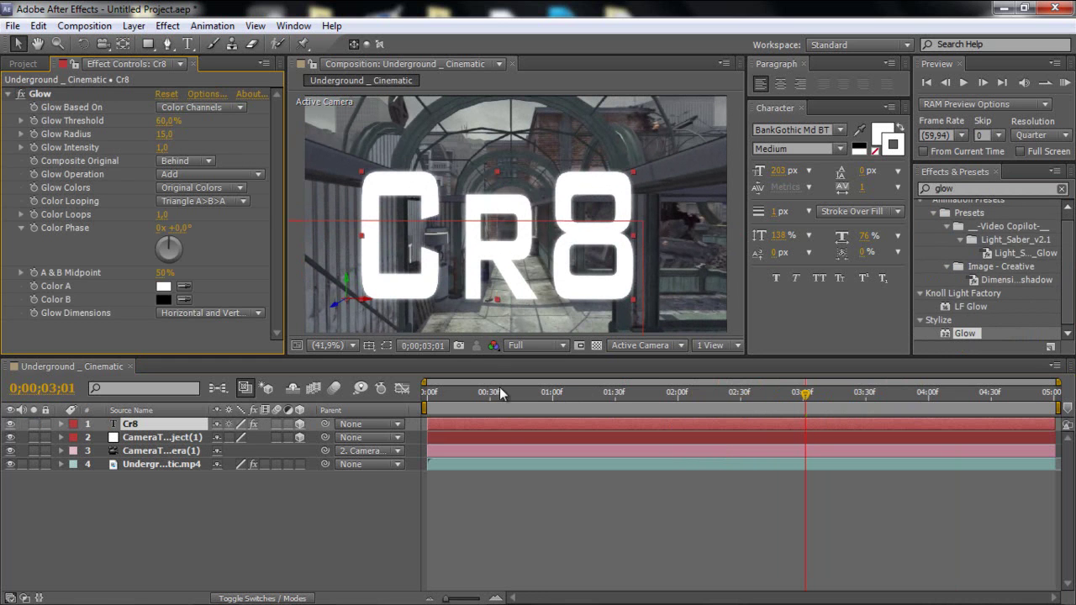
# Scrub to about one second, then play a Half-resolution RAM preview and stop it
pyautogui.moveTo(437, 407)
pyautogui.mouseDown()
pyautogui.moveTo(429, 395)
pyautogui.moveTo(660, 396)
pyautogui.moveTo(446, 399)
pyautogui.mouseUp()
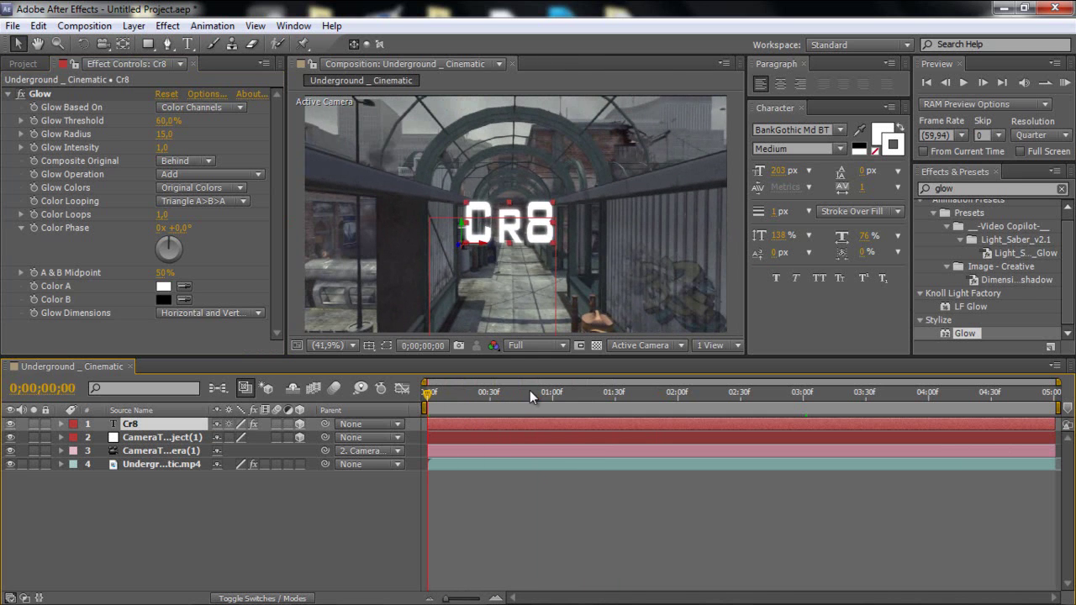
pyautogui.moveTo(529, 392); pyautogui.dragTo(553, 410)
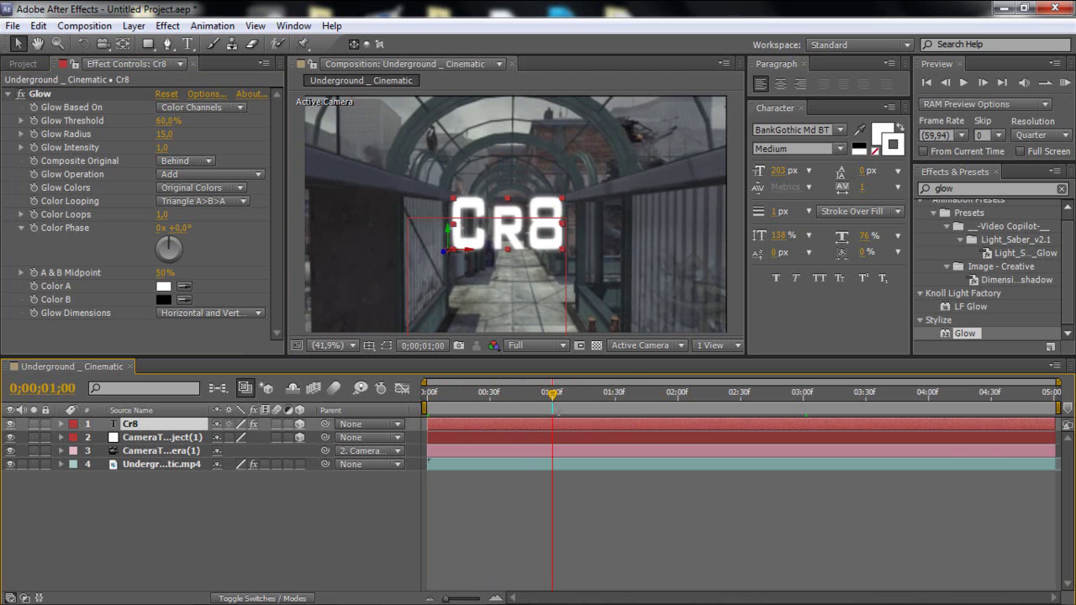
pyautogui.click(515, 345)
pyautogui.click(535, 405)
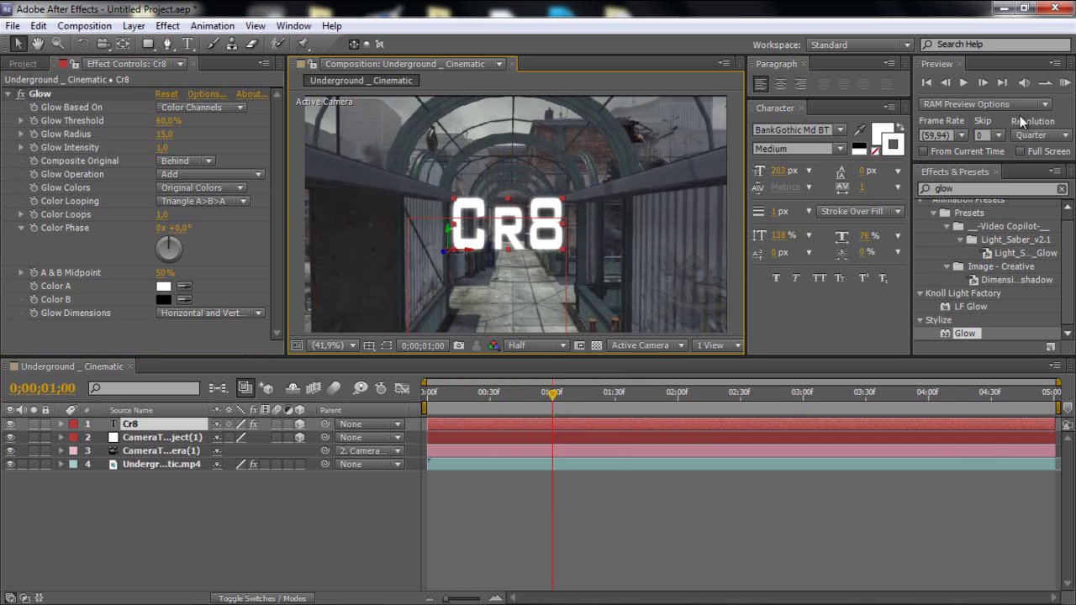
pyautogui.click(1064, 82)
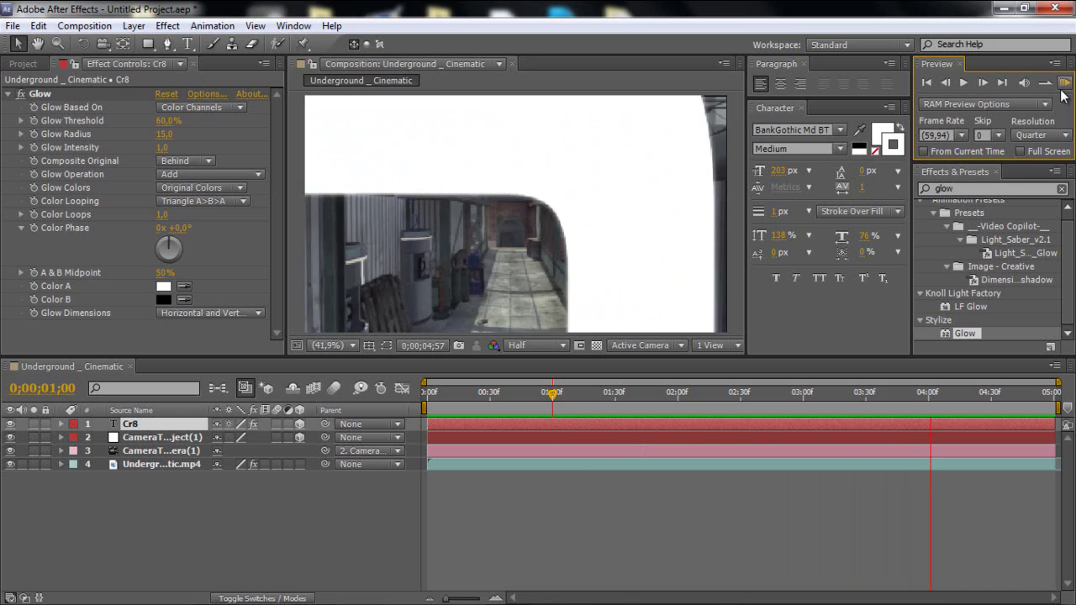
pyautogui.press('space')
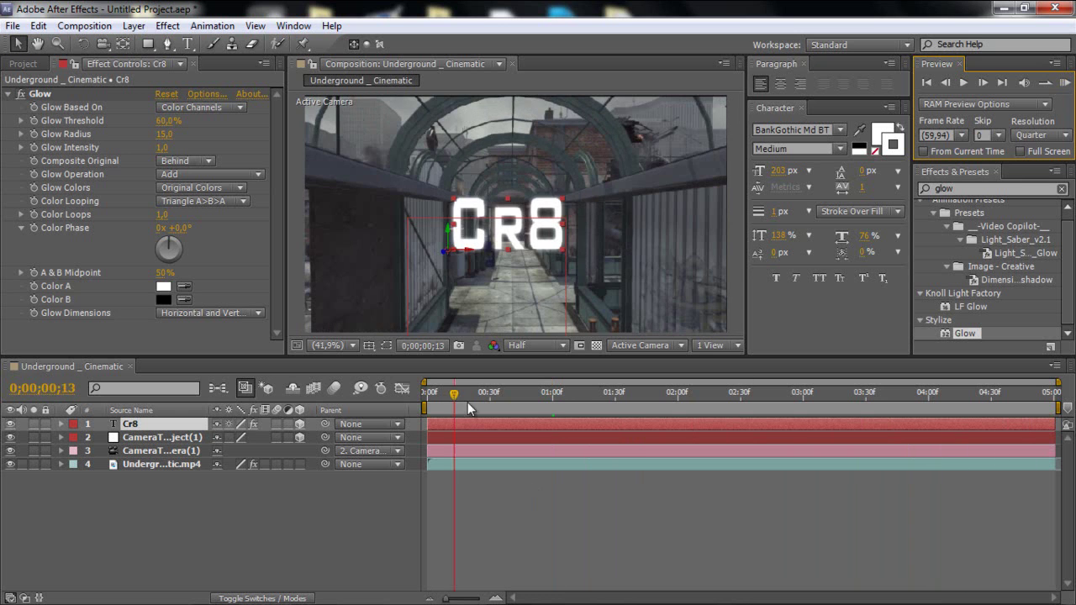
# Scrub the timeline to 0;00;02;12 to inspect the glowing Cr8 title in the corridor
pyautogui.moveTo(468, 401); pyautogui.dragTo(702, 402)
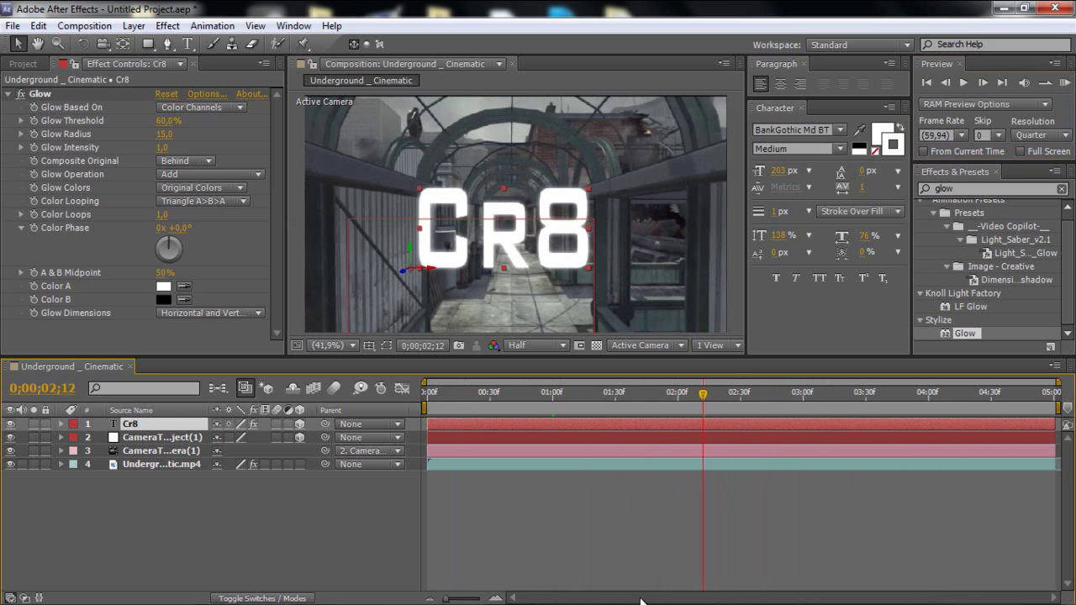
pyautogui.moveTo(566, 576)
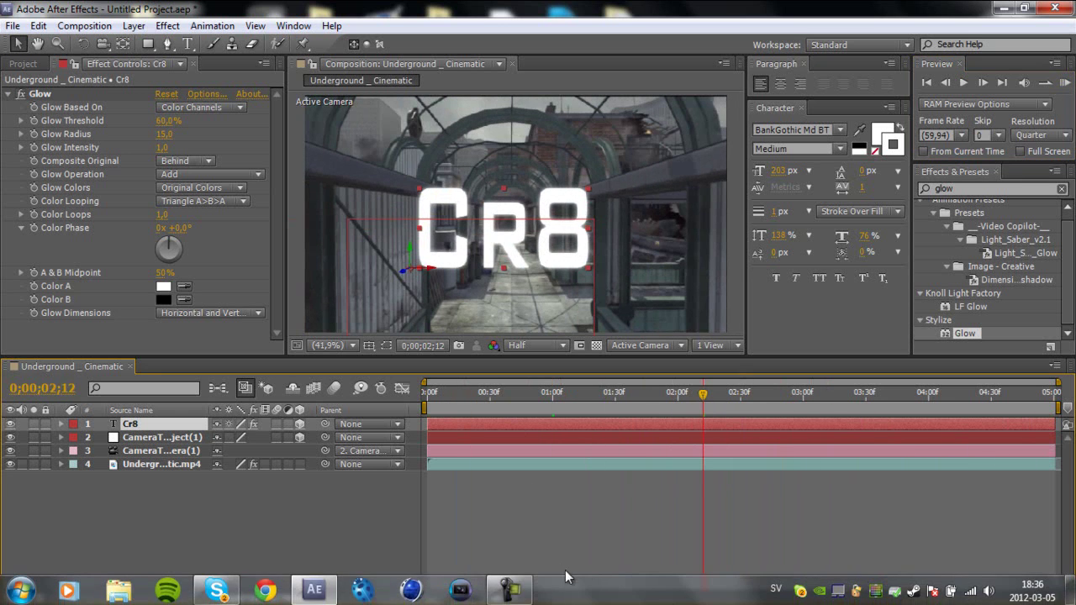
pyautogui.click(509, 590)
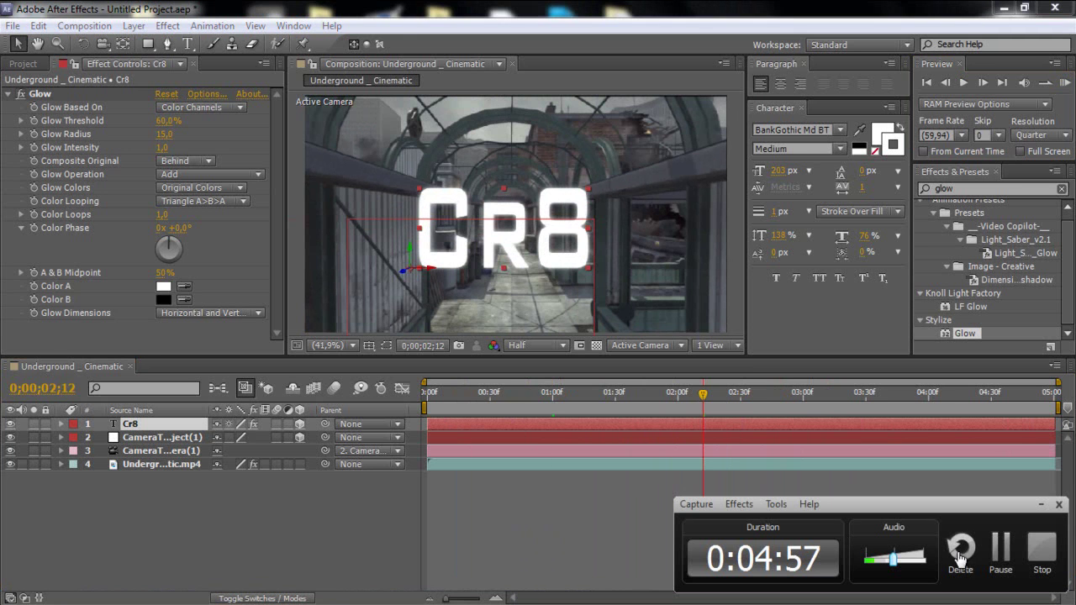